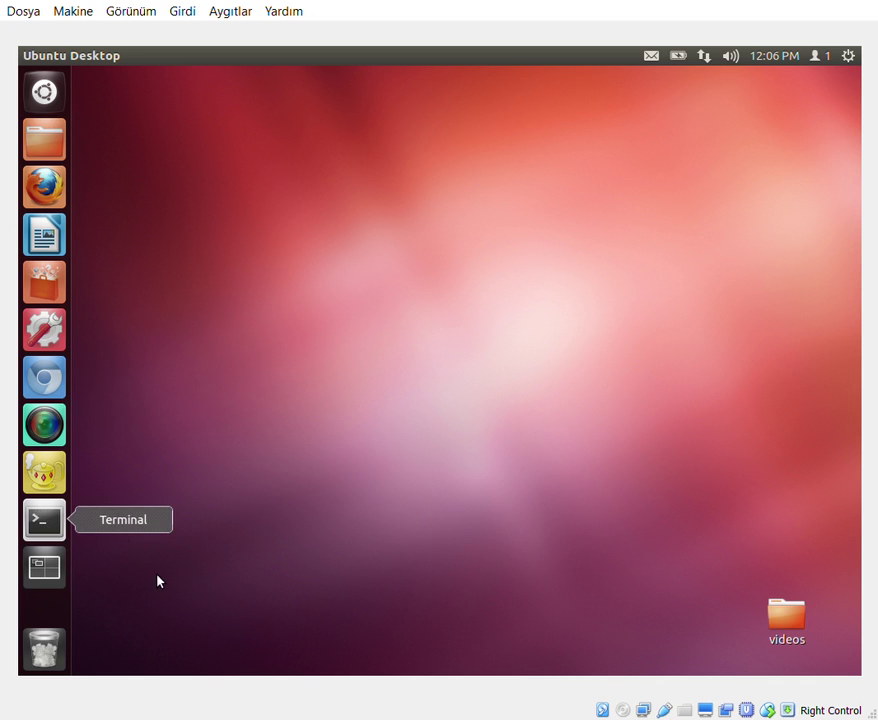
- Remove the Terminal shortcut from the launcher
right_click(50, 522)
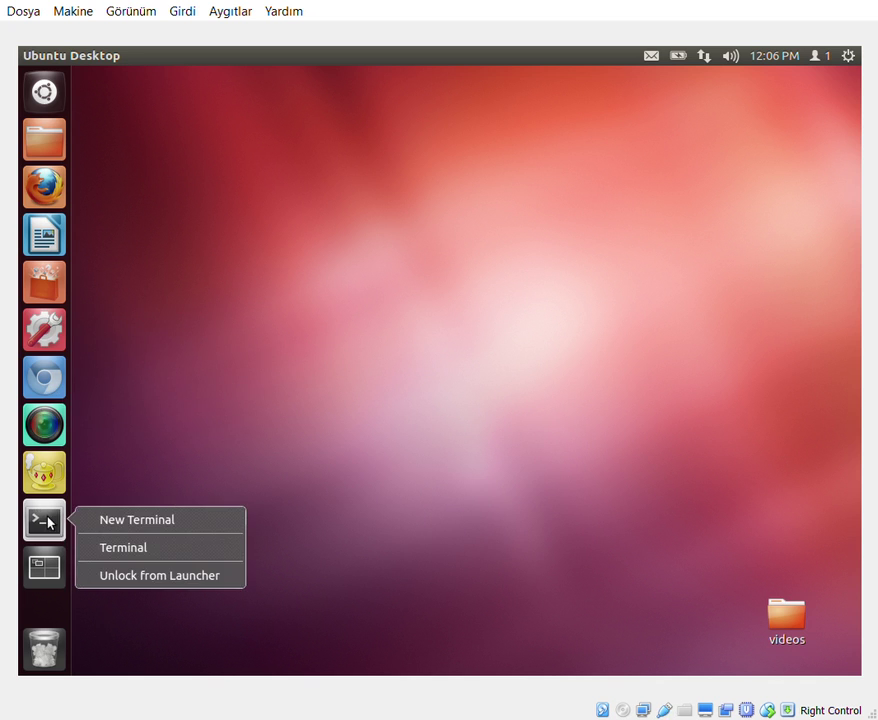
click(118, 585)
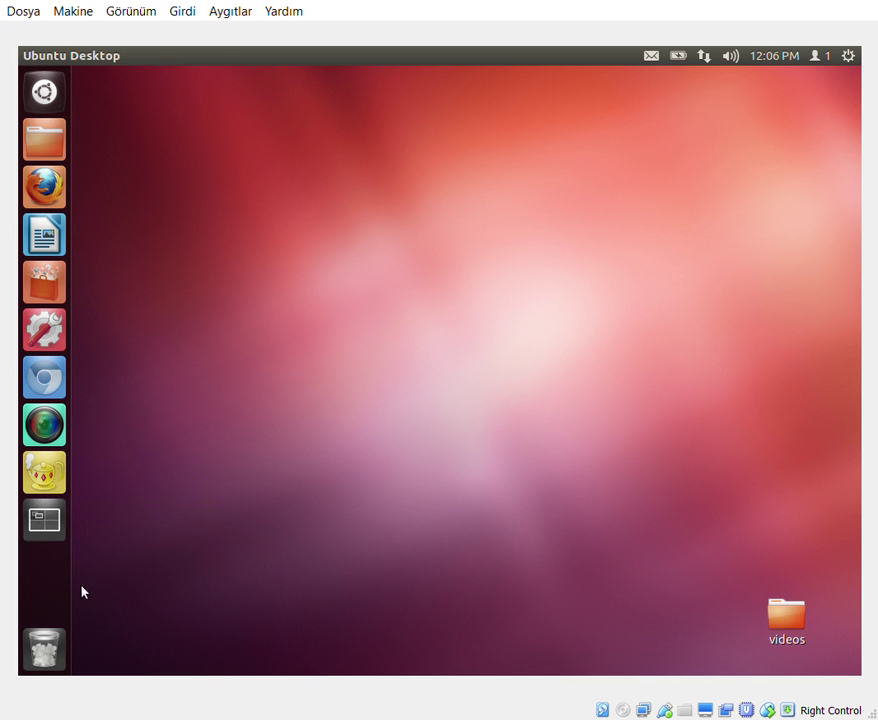
- View the overview of the four workspaces and return to the desktop
click(50, 520)
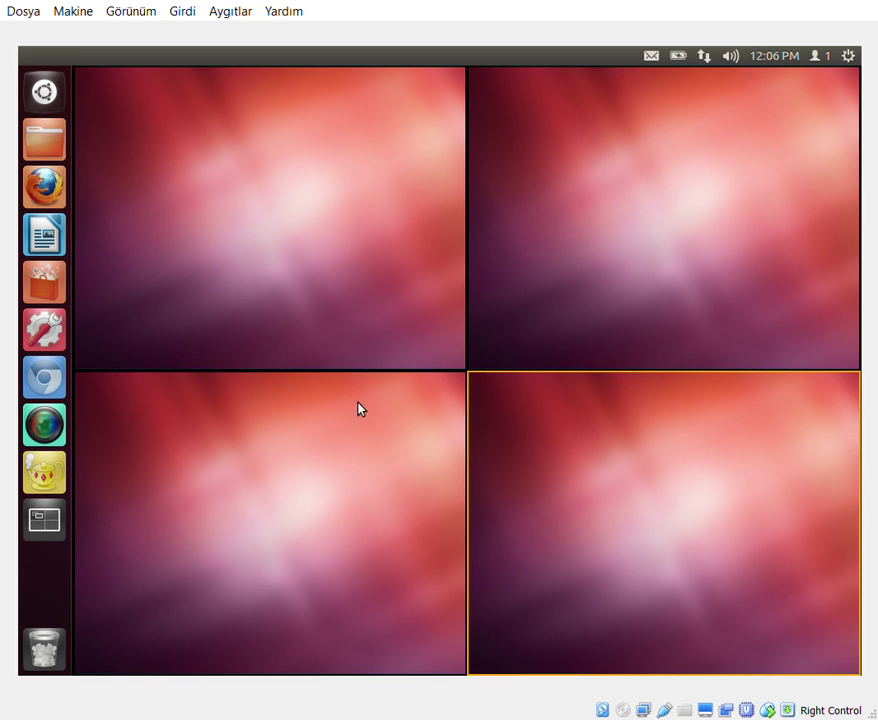
key(Escape)
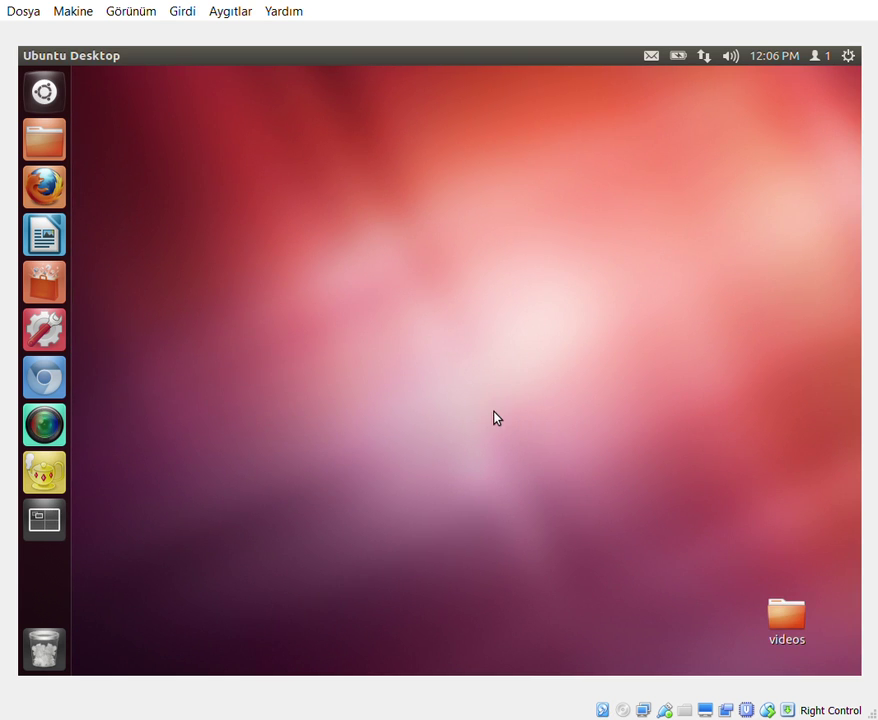
click(40, 522)
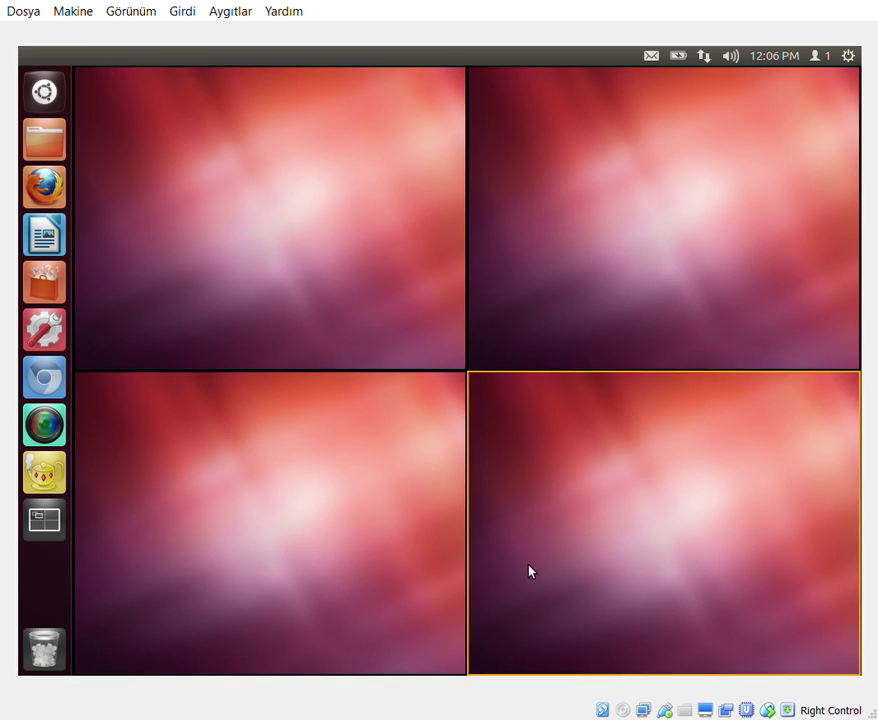
click(45, 522)
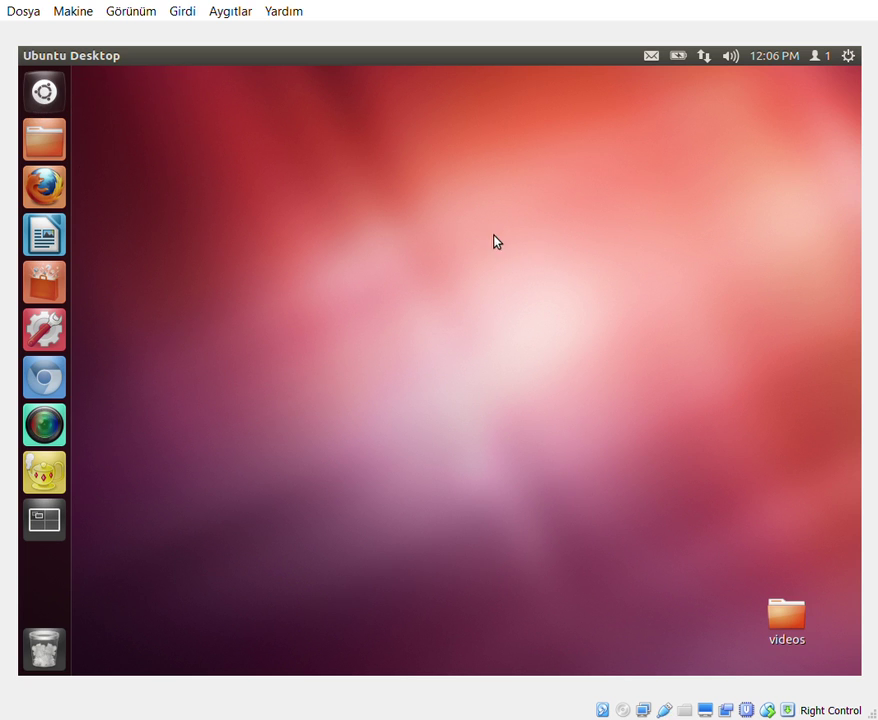
- Add Movie Player and Terminal from the Dash's recent apps to the launcher, and unlock Movie Player from it again
click(50, 91)
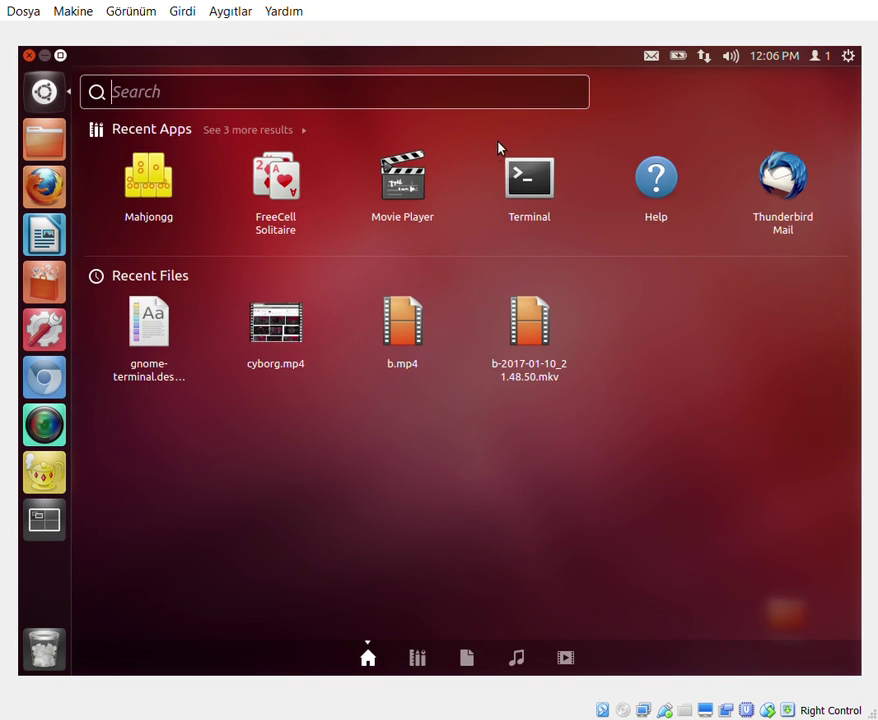
drag(408, 188, 40, 587)
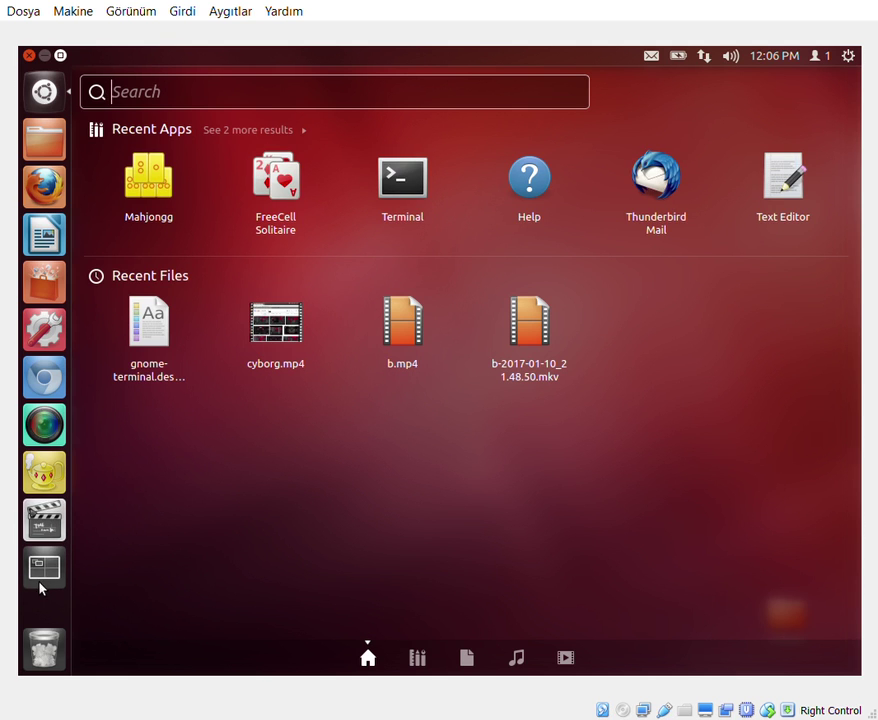
drag(412, 182, 52, 612)
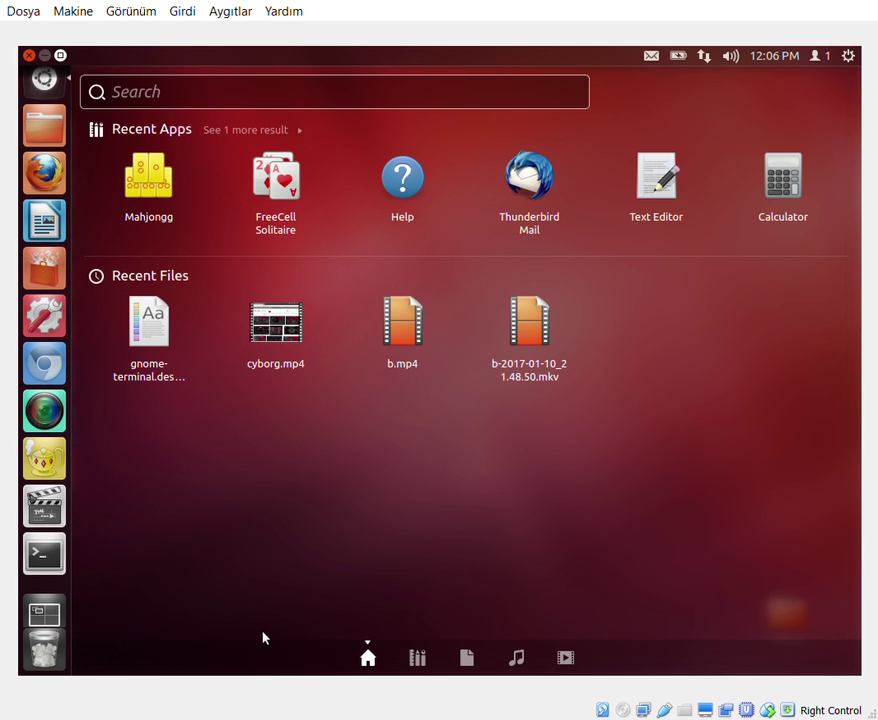
right_click(42, 517)
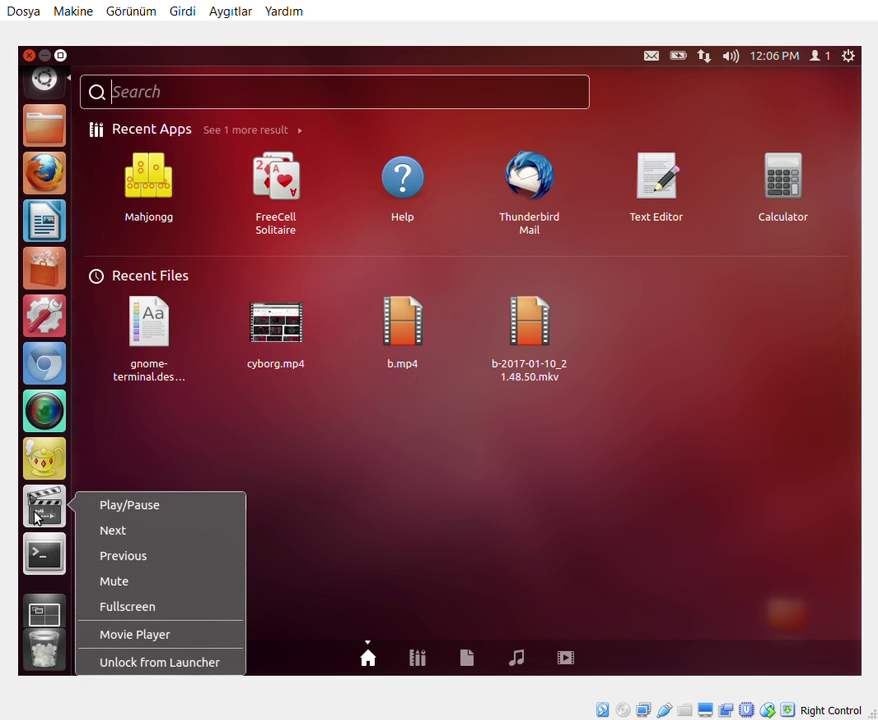
click(160, 660)
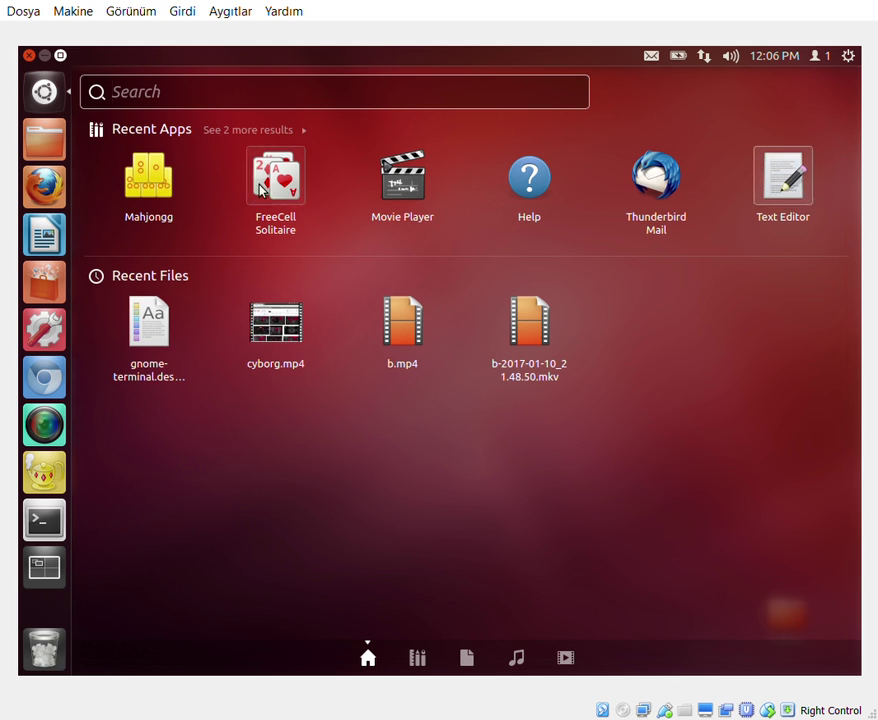
- Look through the Dash's categories for applications, files and folders, music, and videos
click(424, 664)
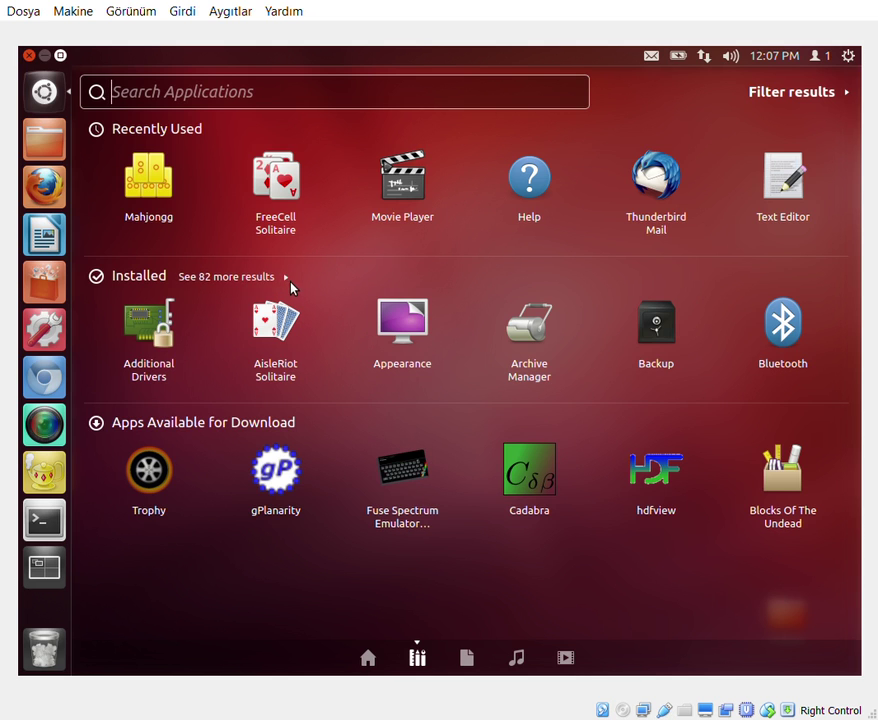
click(470, 660)
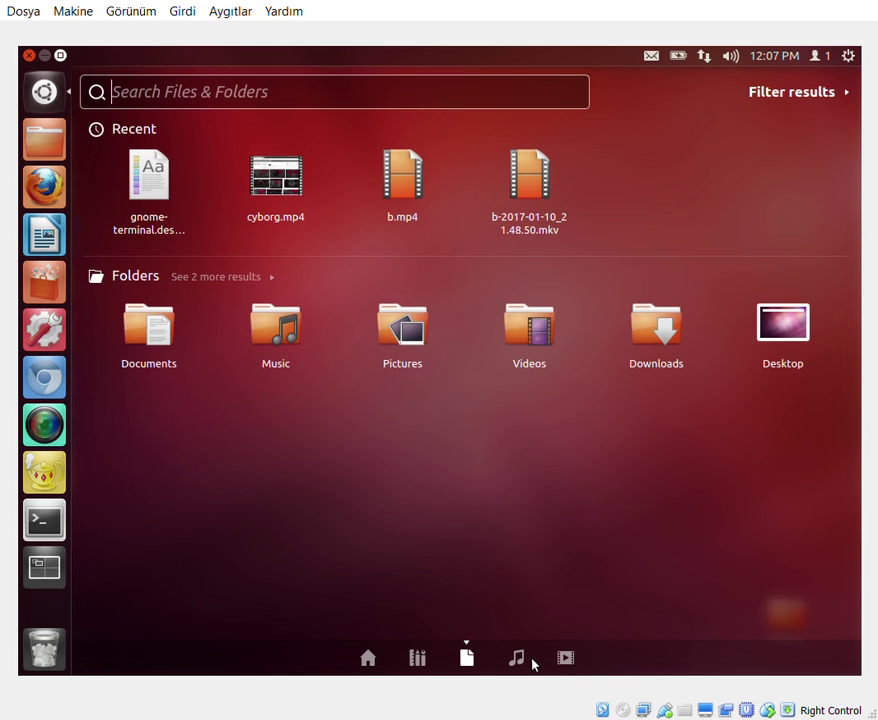
click(519, 660)
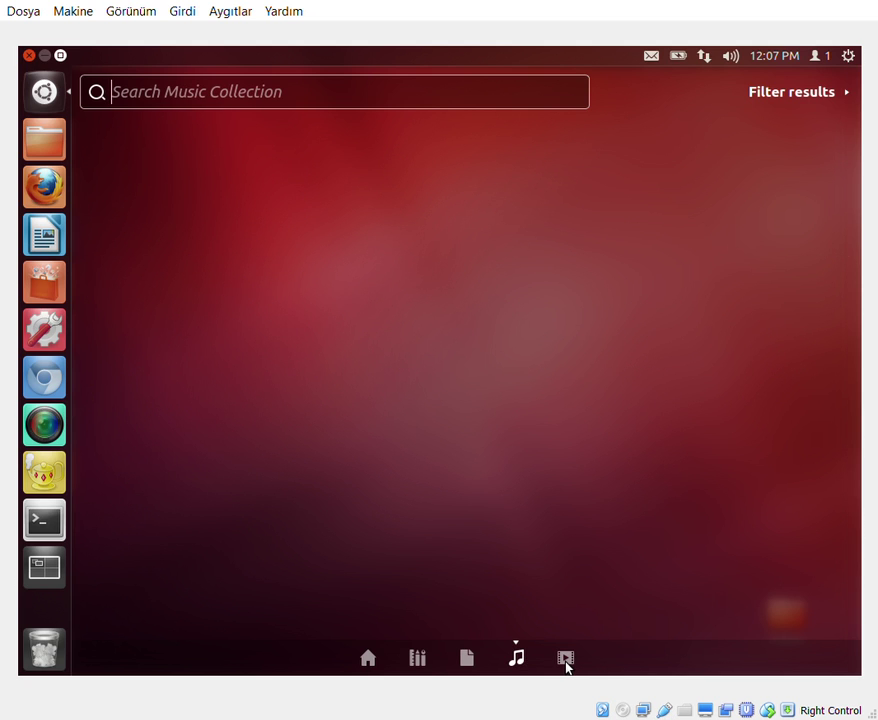
click(566, 662)
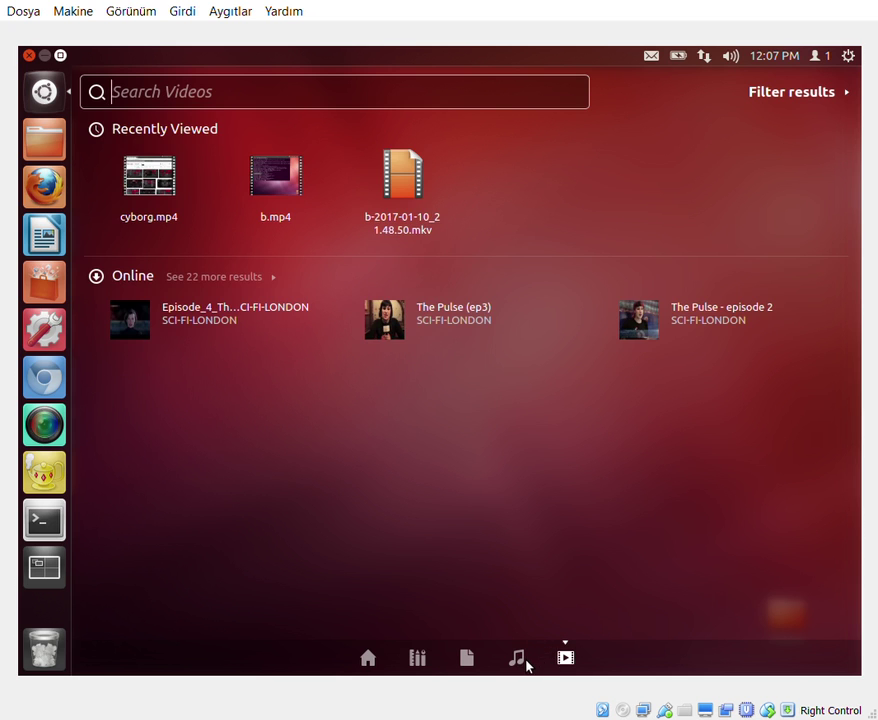
click(524, 662)
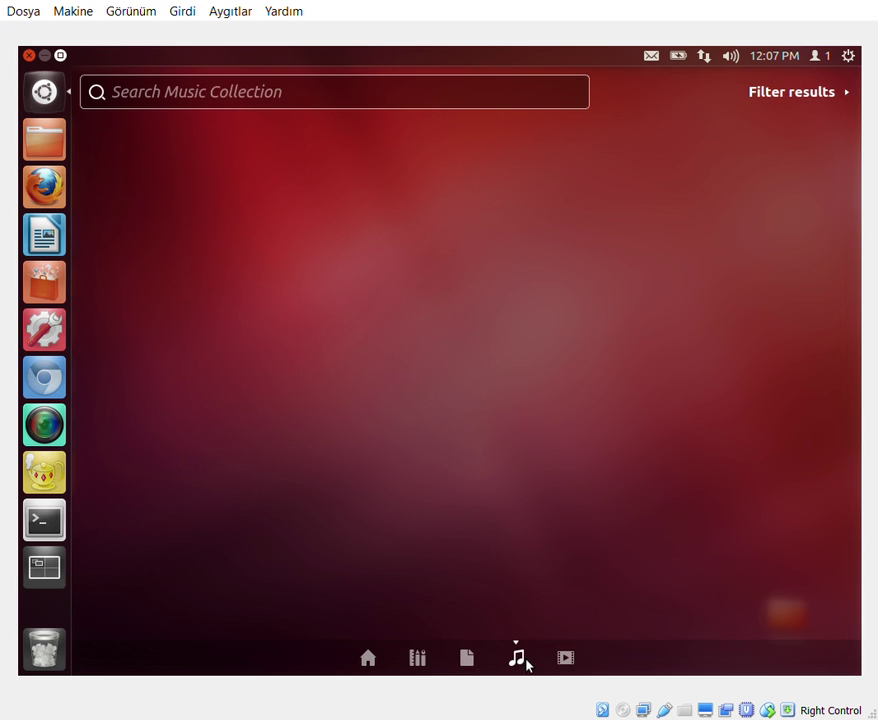
- Search the Dash's applications for "lib" and clear the search
click(417, 658)
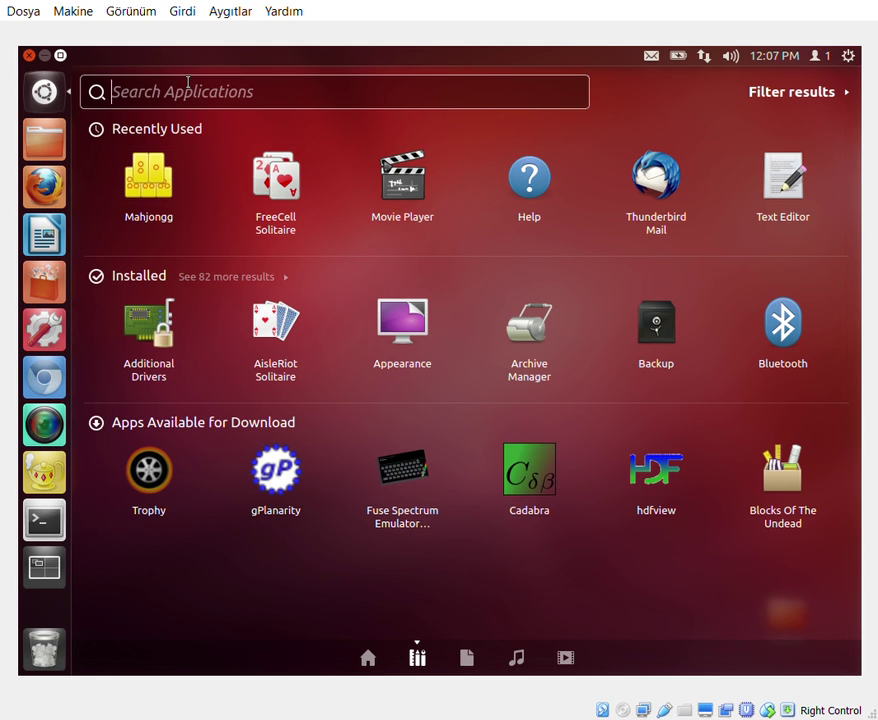
text(lib)
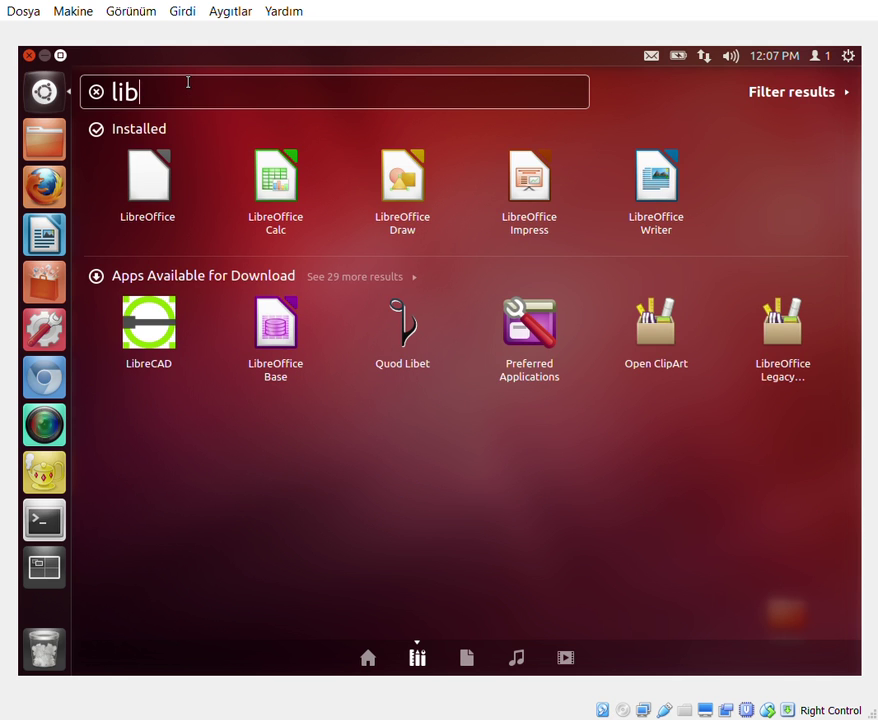
key(BackSpace)
key(BackSpace)
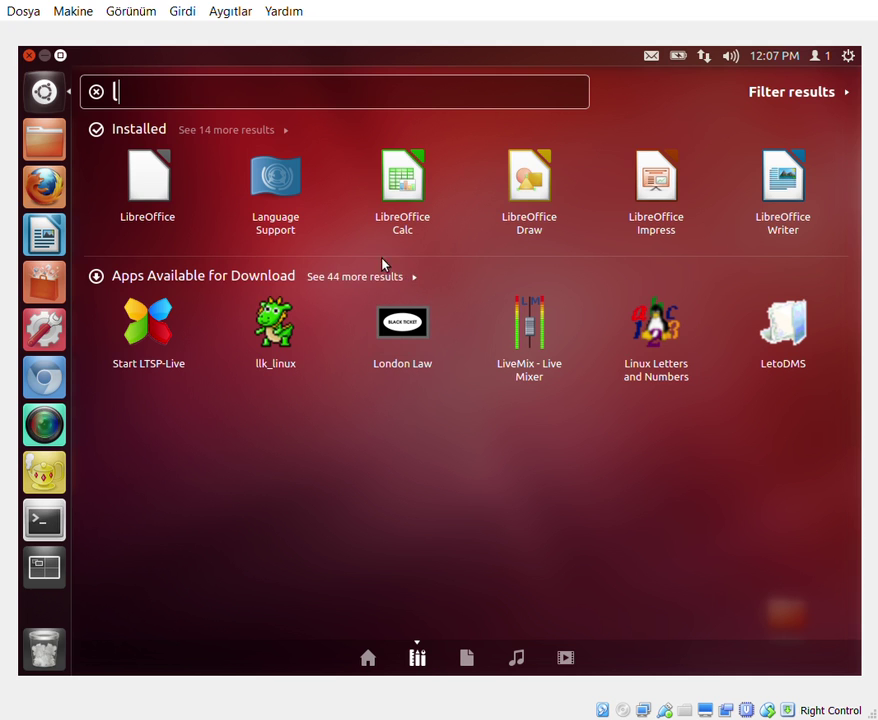
key(BackSpace)
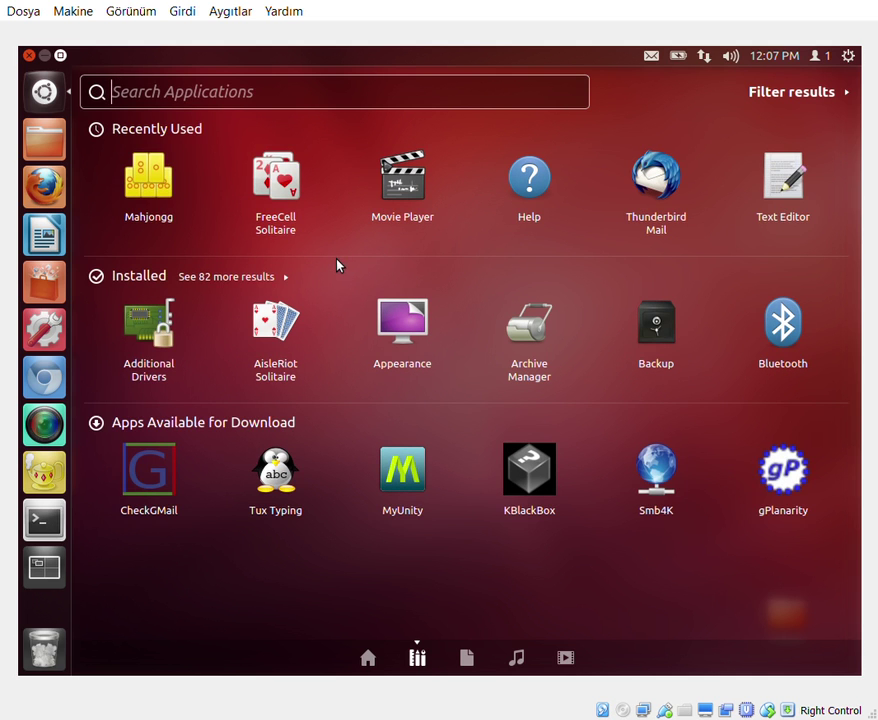
- Browse the full list of installed applications, launch FreeCell Solitaire from it and close the game
click(280, 278)
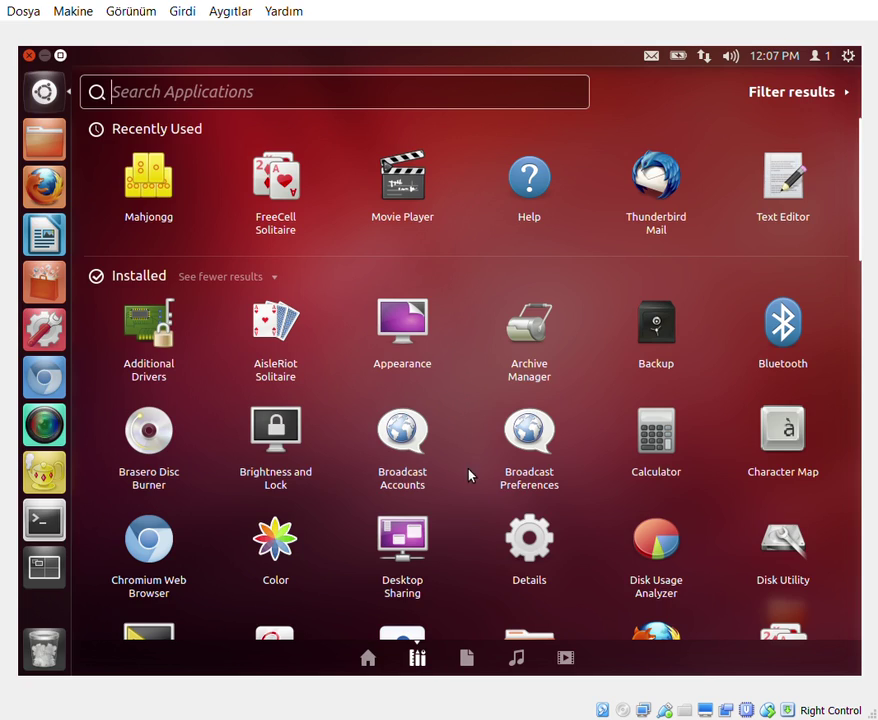
scroll(470, 476, down, 3)
scroll(494, 196, up, 4)
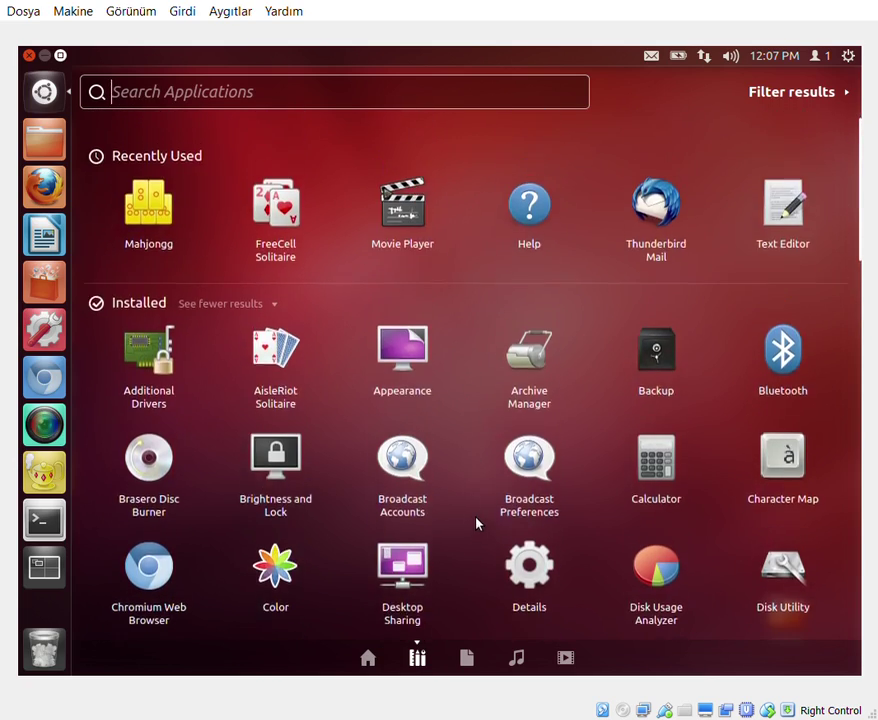
scroll(476, 522, down, 3)
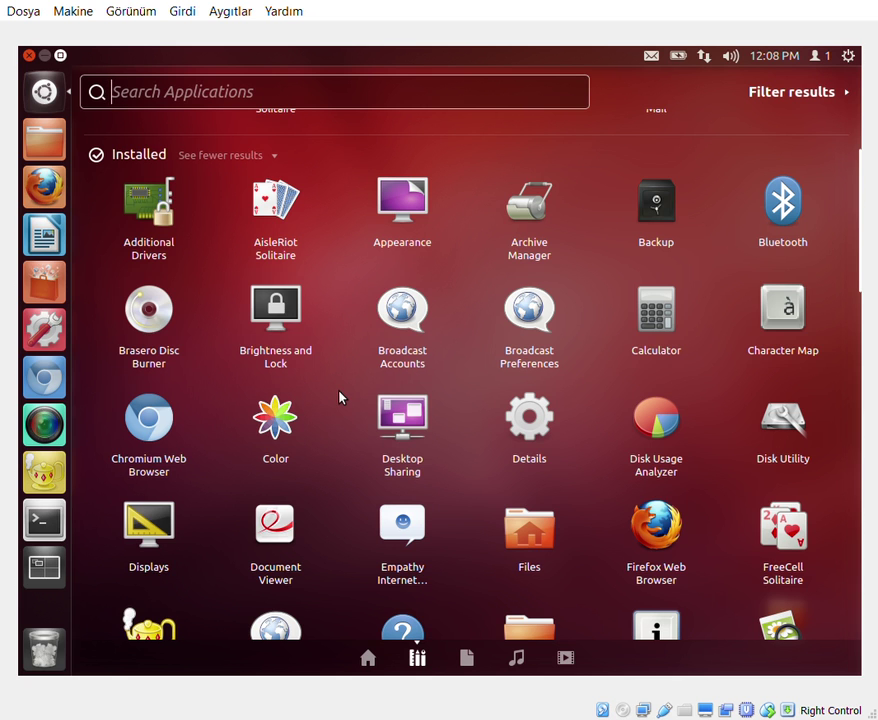
scroll(340, 397, down, 2)
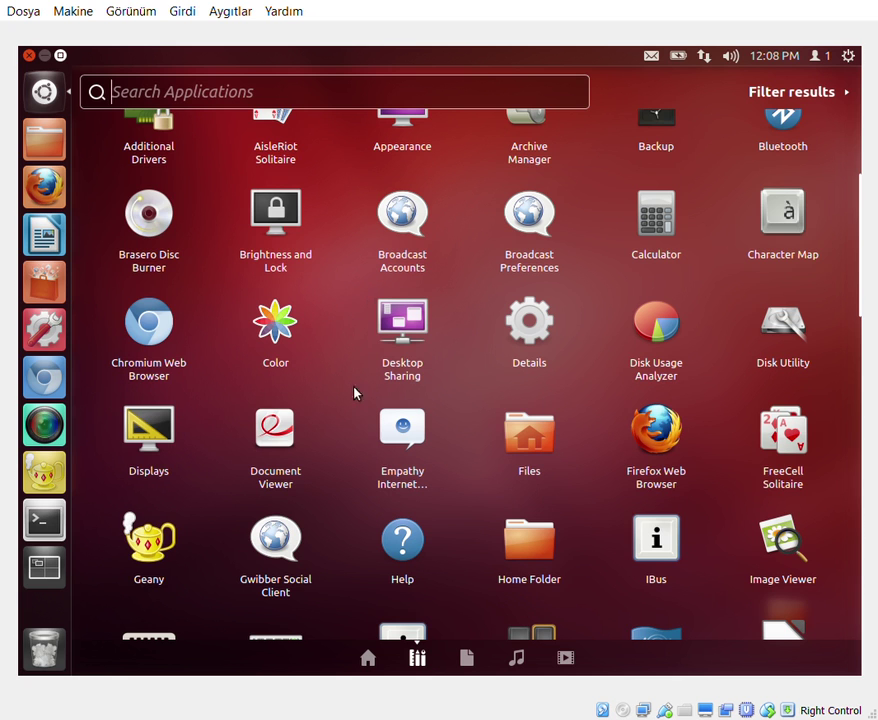
scroll(355, 415, down, 1)
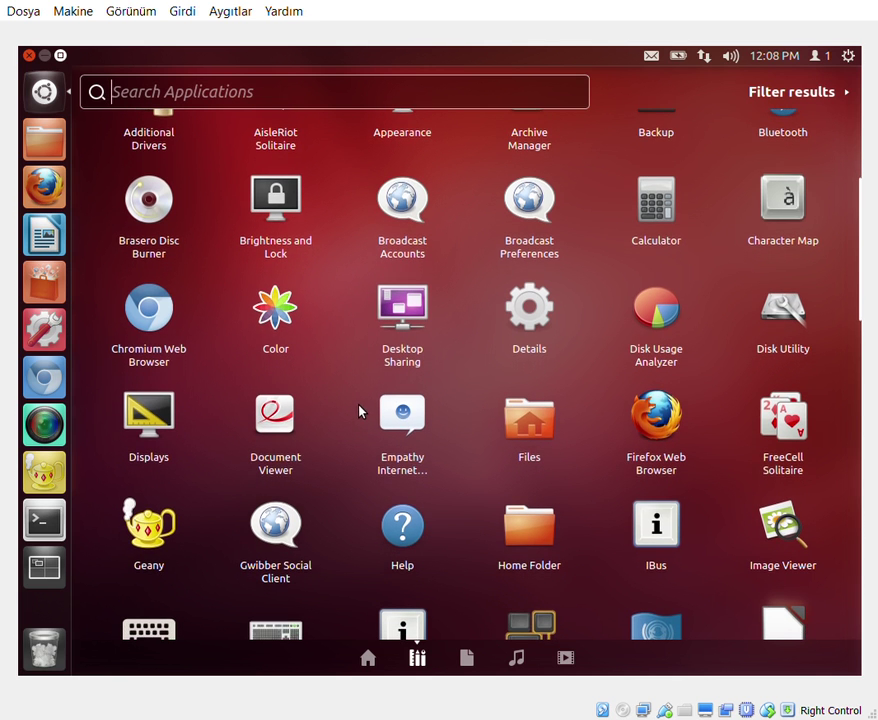
drag(363, 405, 365, 453)
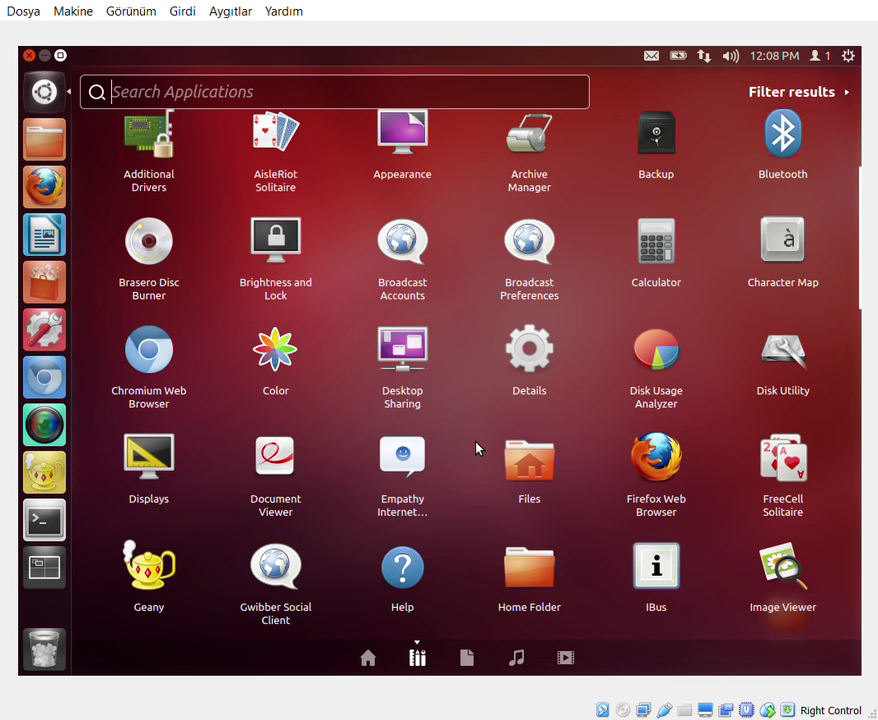
scroll(483, 445, down, 1)
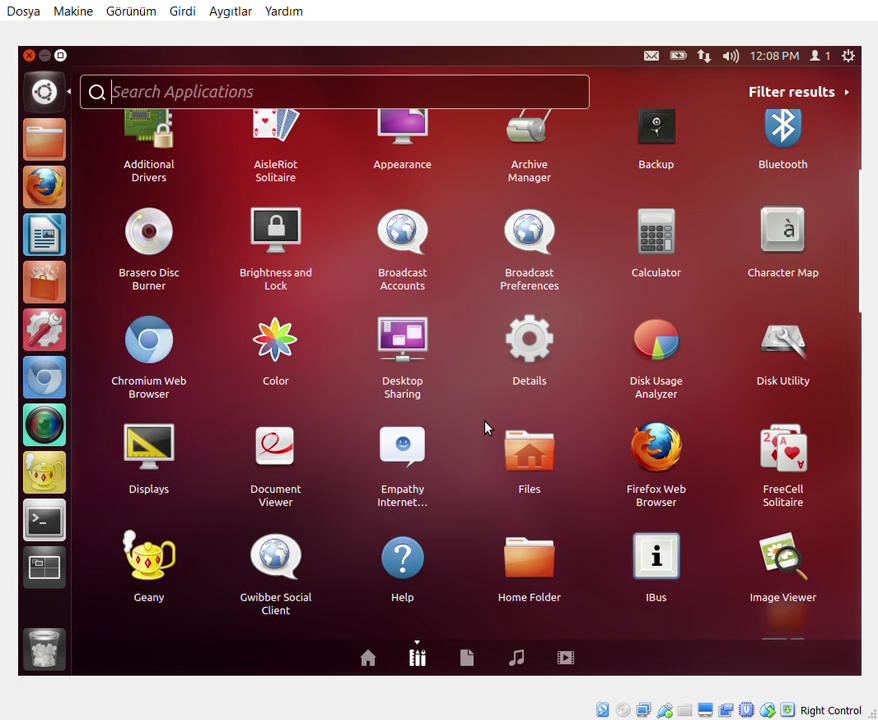
scroll(470, 418, down, 2)
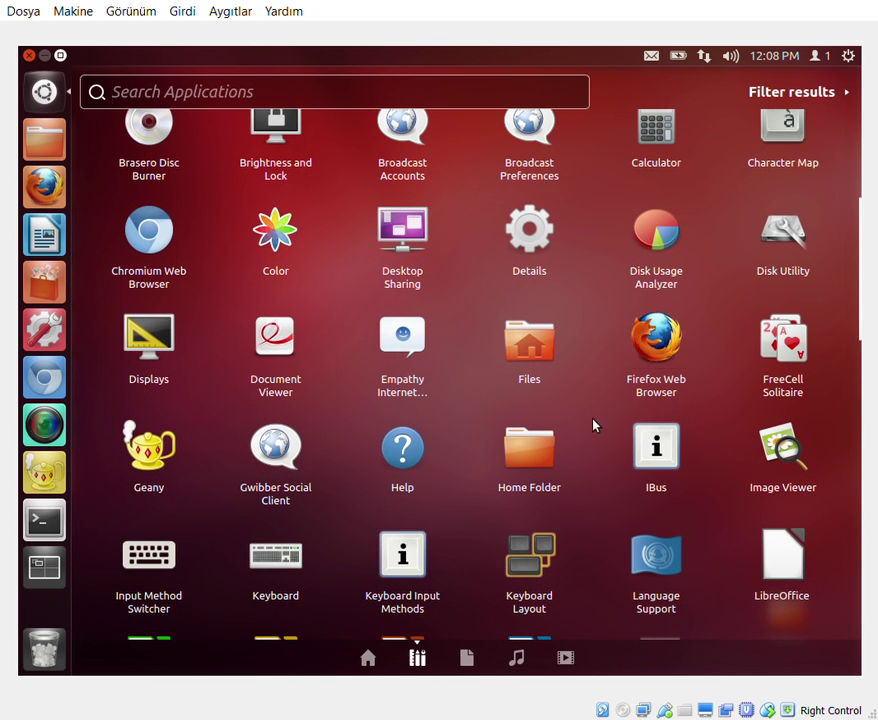
click(783, 345)
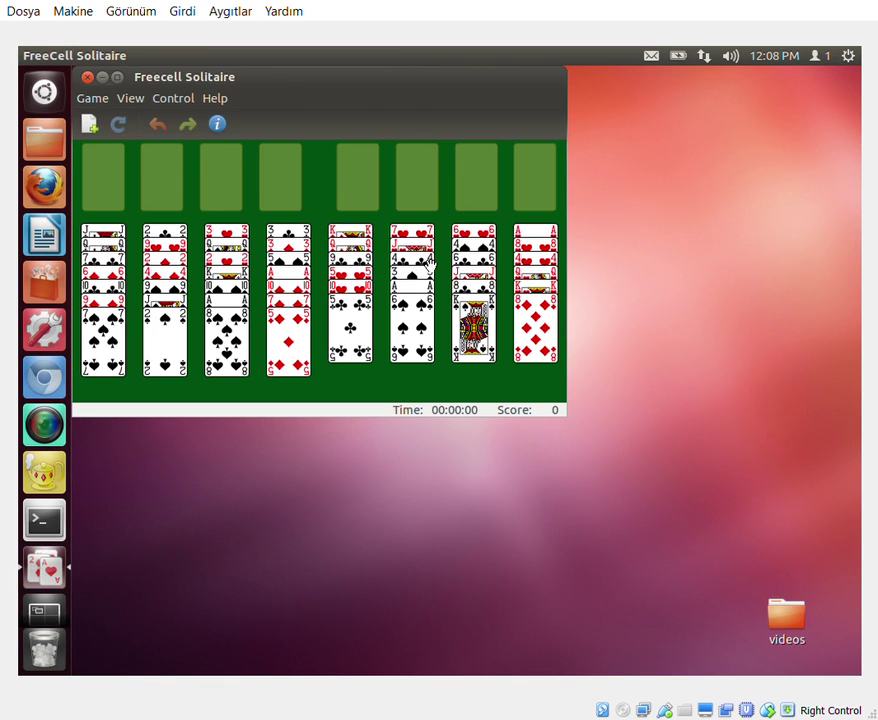
click(87, 77)
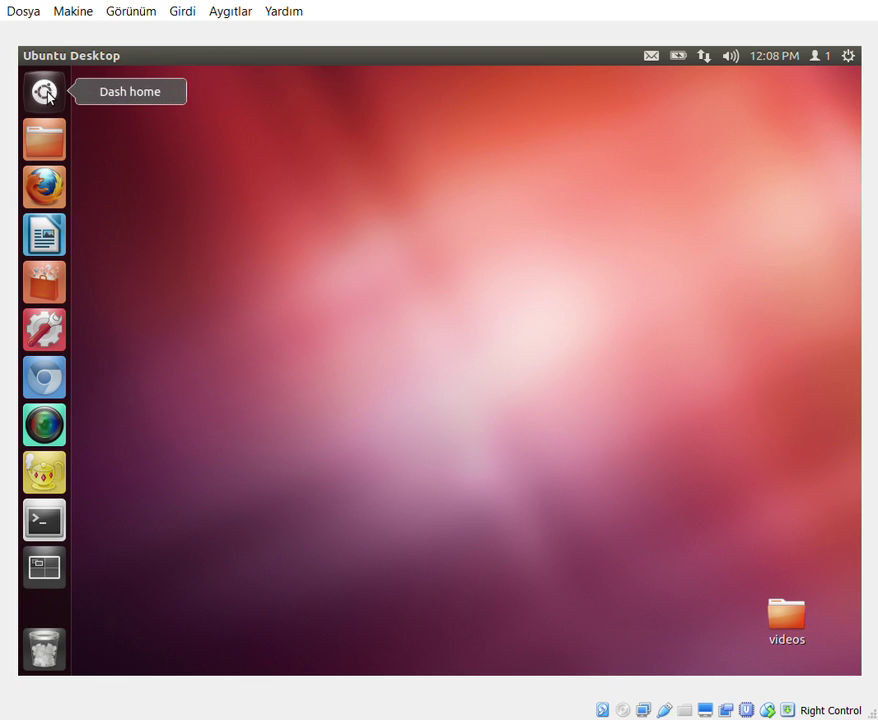
- Launch the Geany editor from the Dash's full list of installed applications
click(45, 88)
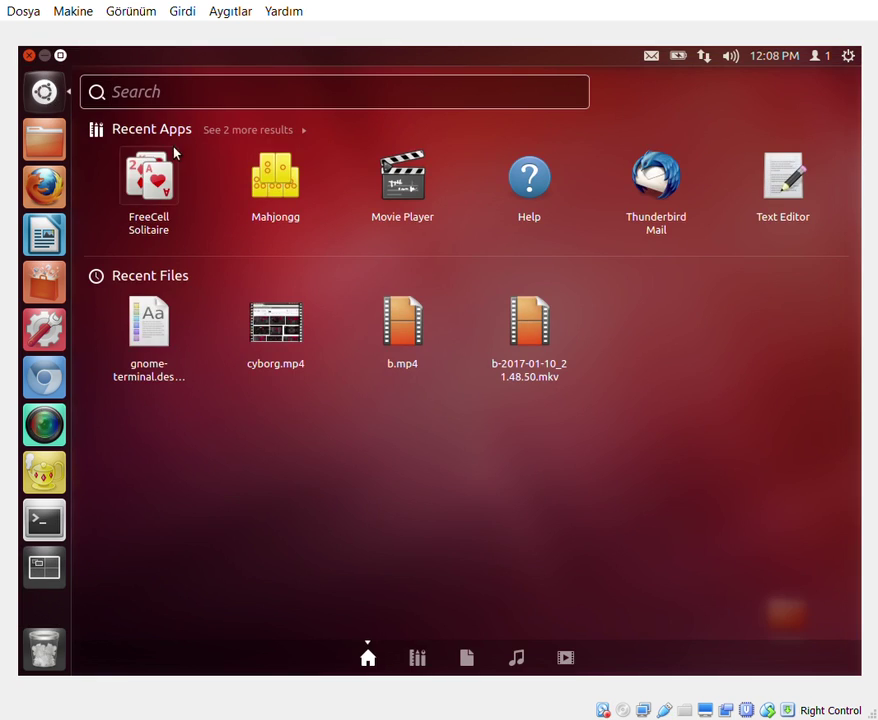
click(417, 664)
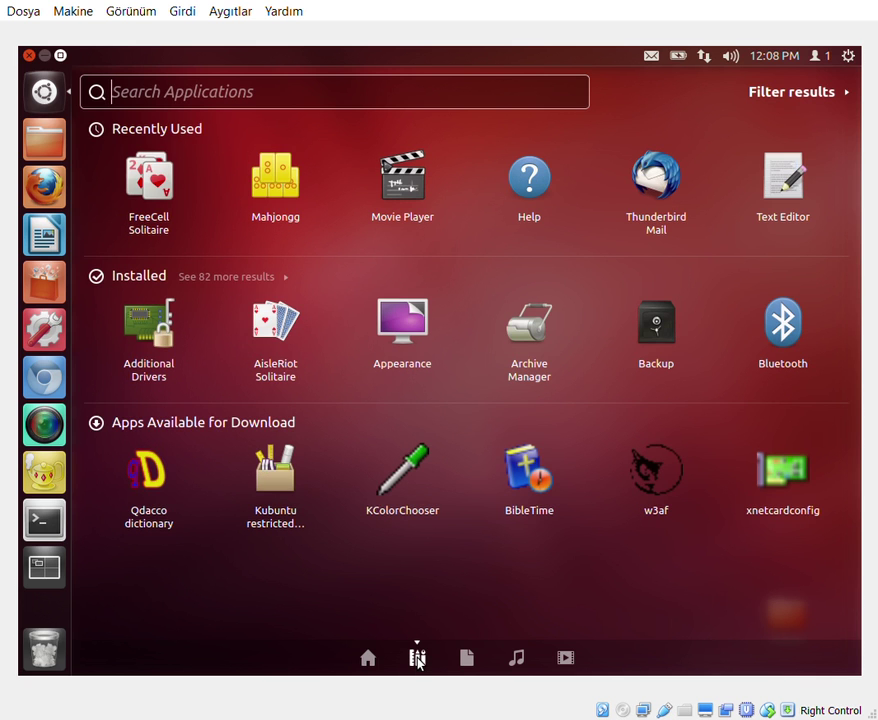
click(282, 280)
scroll(484, 381, down, 3)
scroll(482, 380, down, 3)
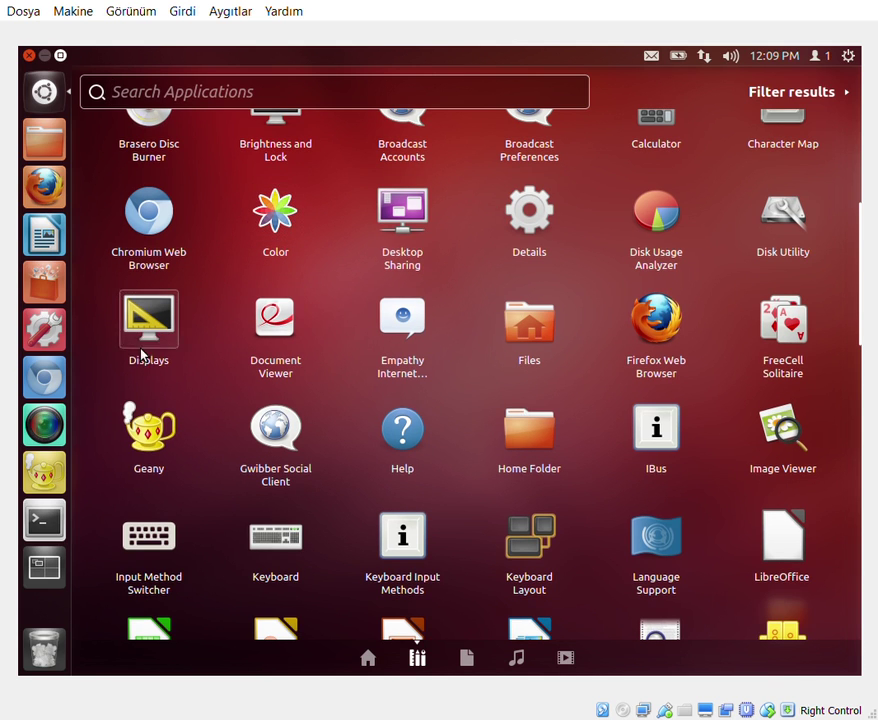
click(160, 430)
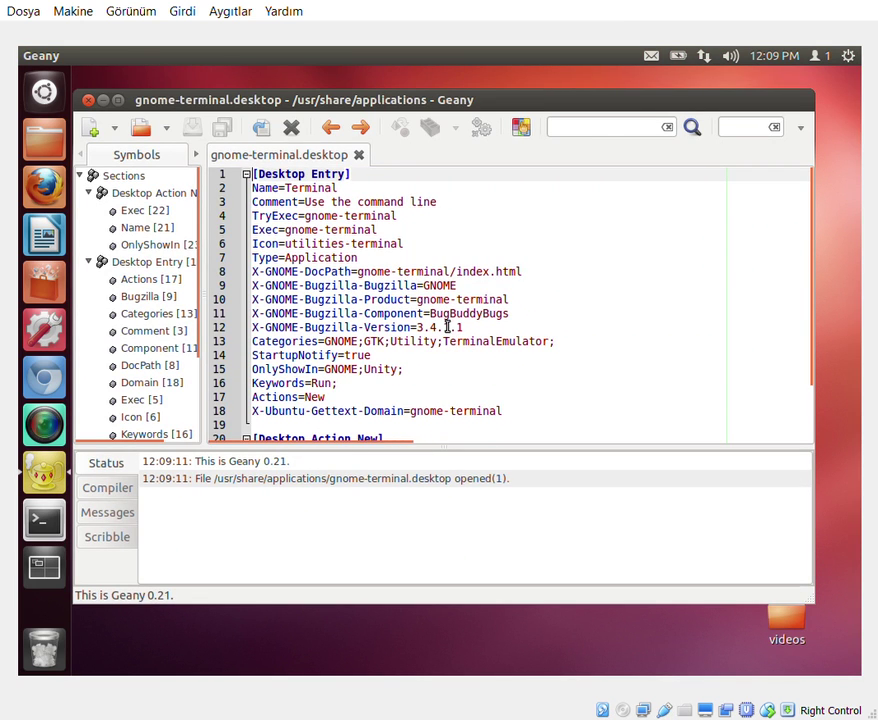
- Show the open documents list in the sidebar and create a Java file from the main.java template, viewing its code through the end
click(196, 158)
click(115, 132)
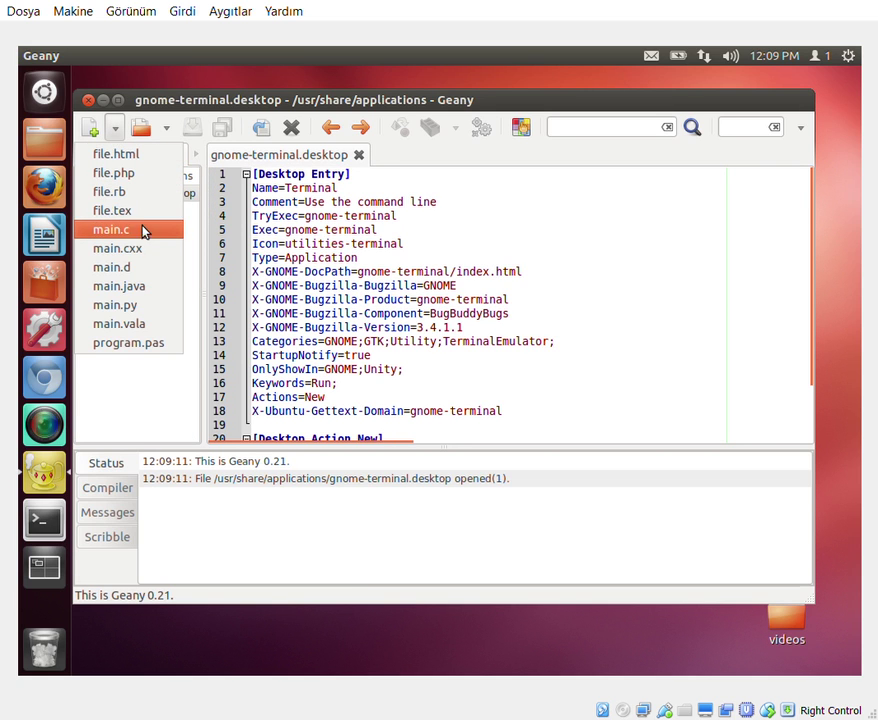
click(152, 286)
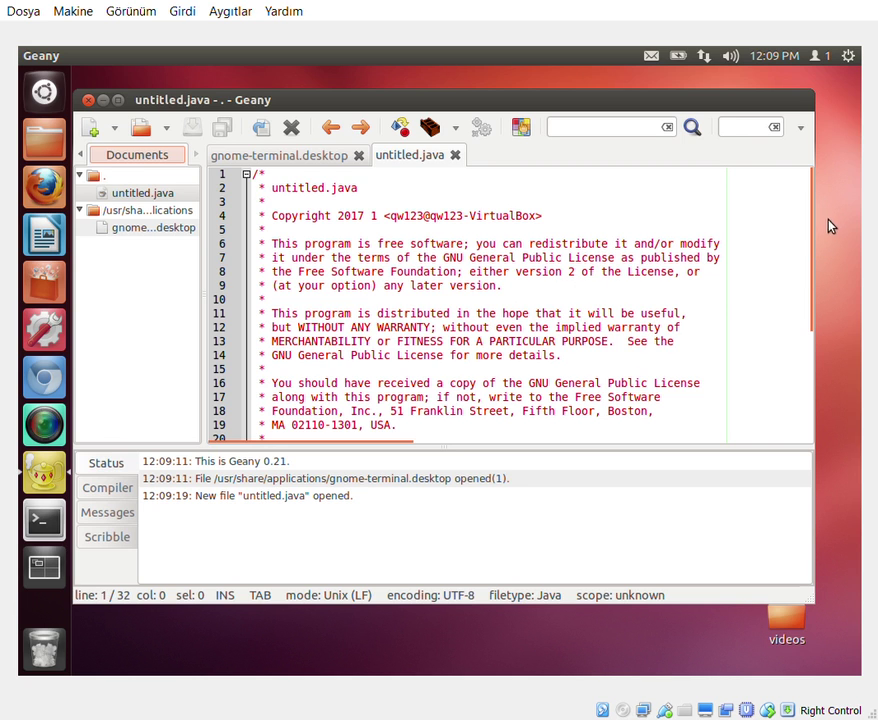
drag(819, 256, 820, 398)
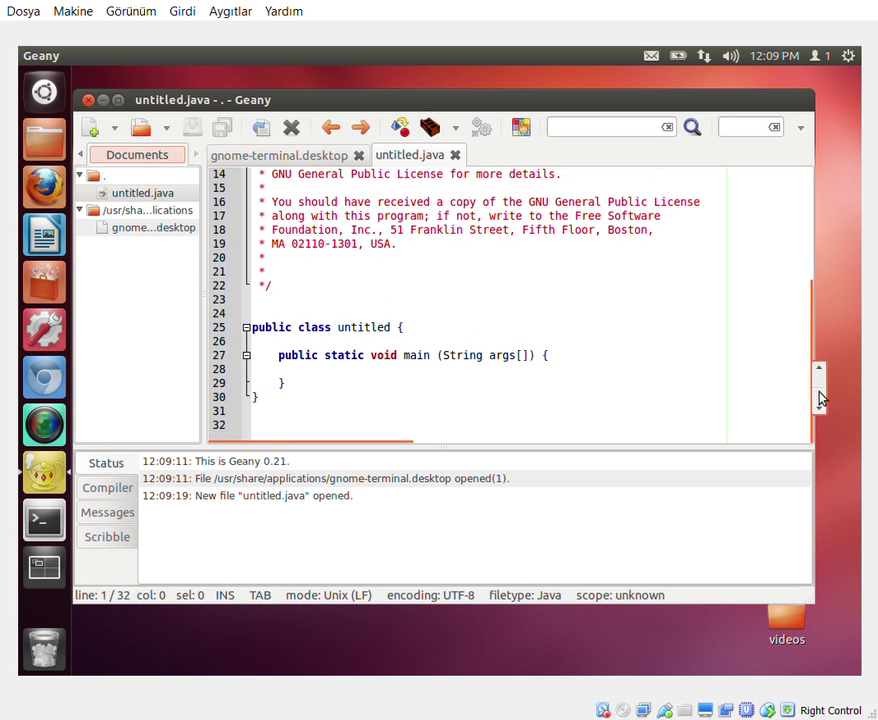
- Create a Ruby file from the file.rb template, view its code through the end and close Geany
click(115, 128)
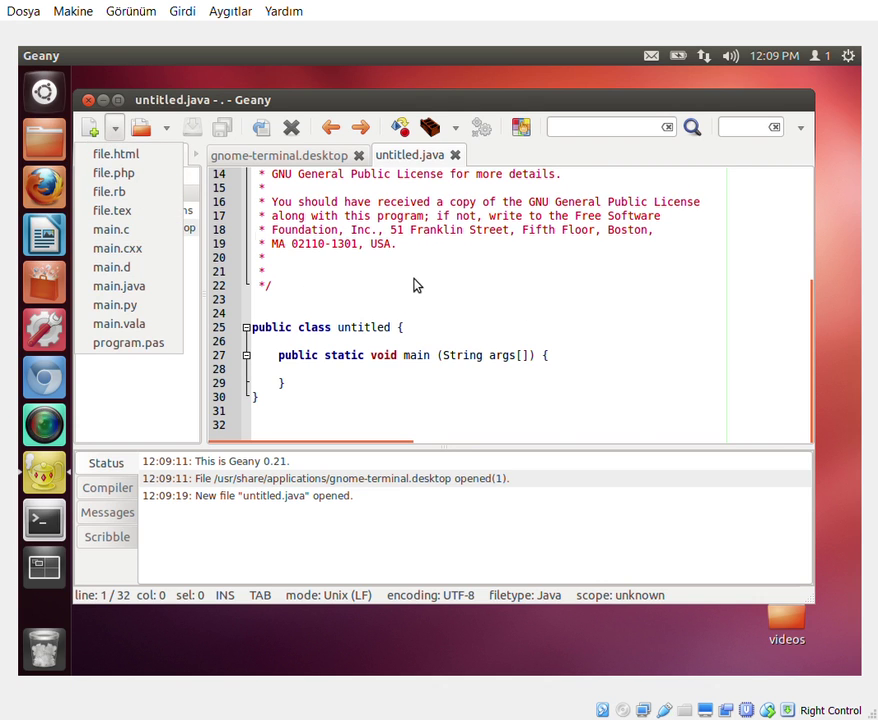
click(147, 190)
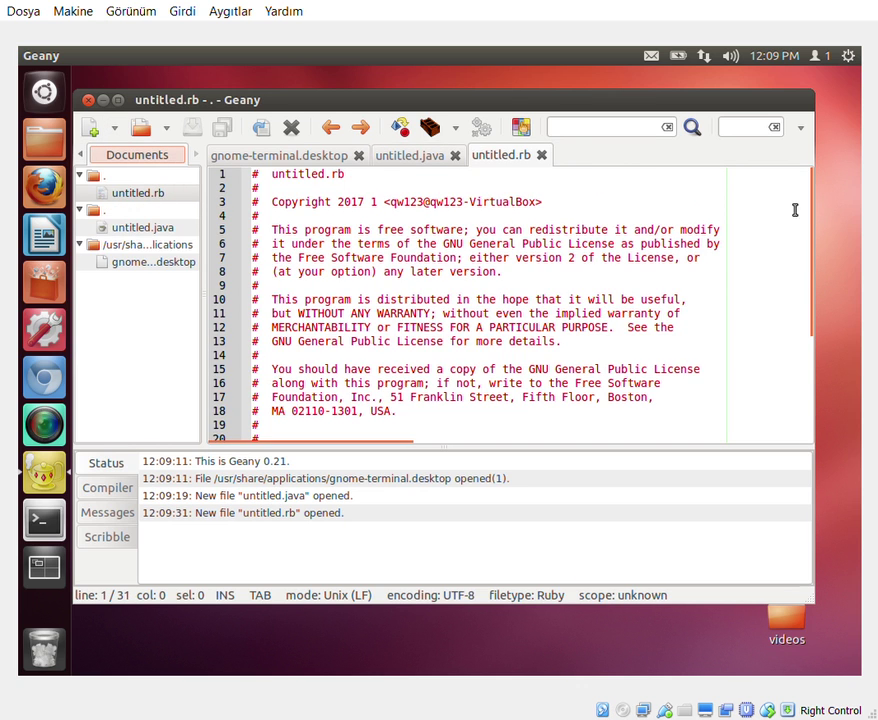
drag(823, 231, 798, 341)
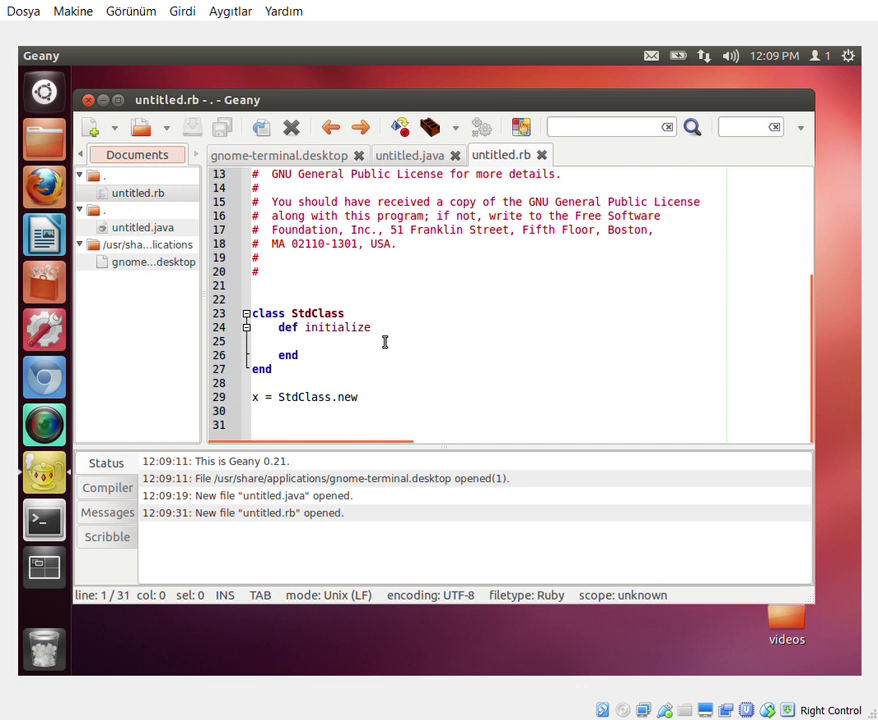
click(88, 100)
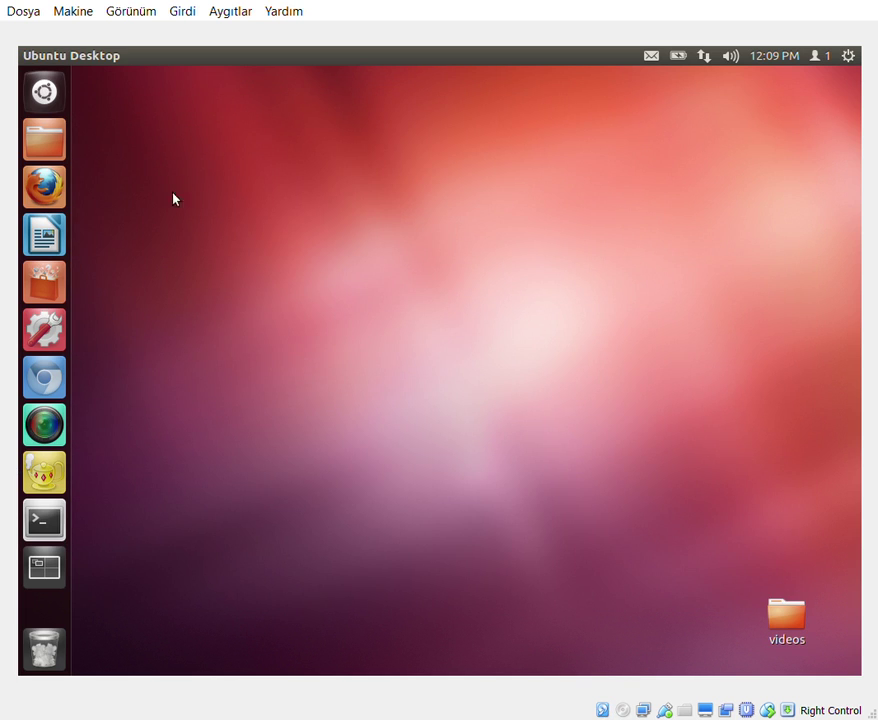
- Browse the Dash's full list of installed applications and launch the Mines game from it
click(44, 89)
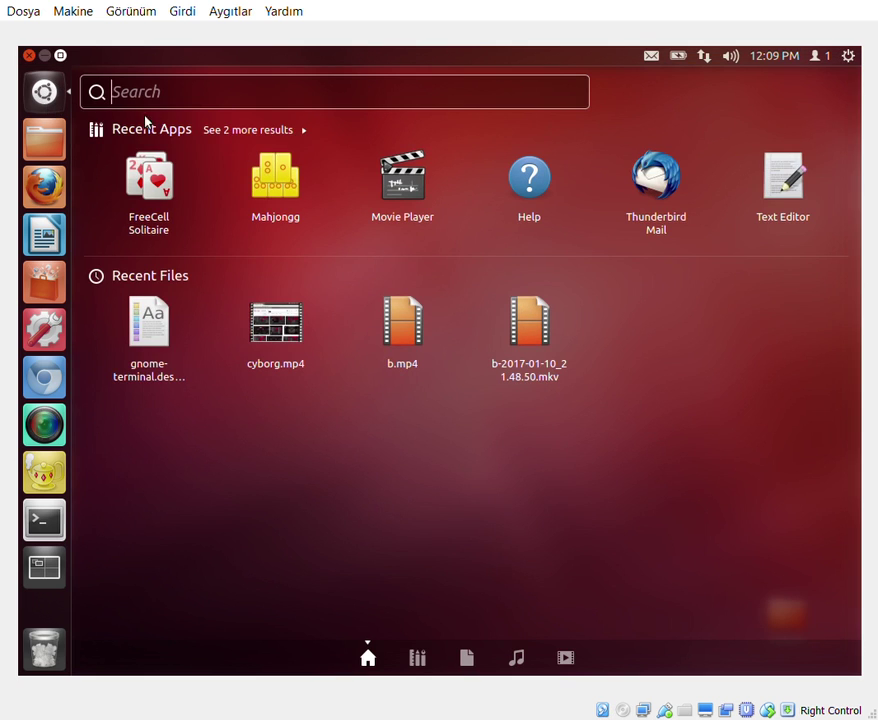
click(417, 657)
click(284, 278)
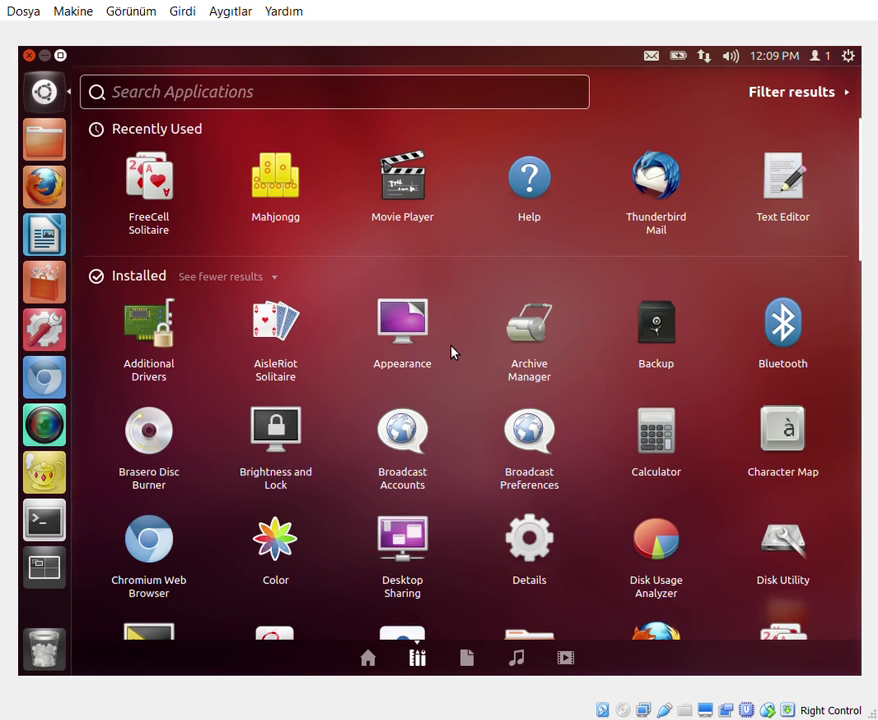
scroll(473, 567, down, 4)
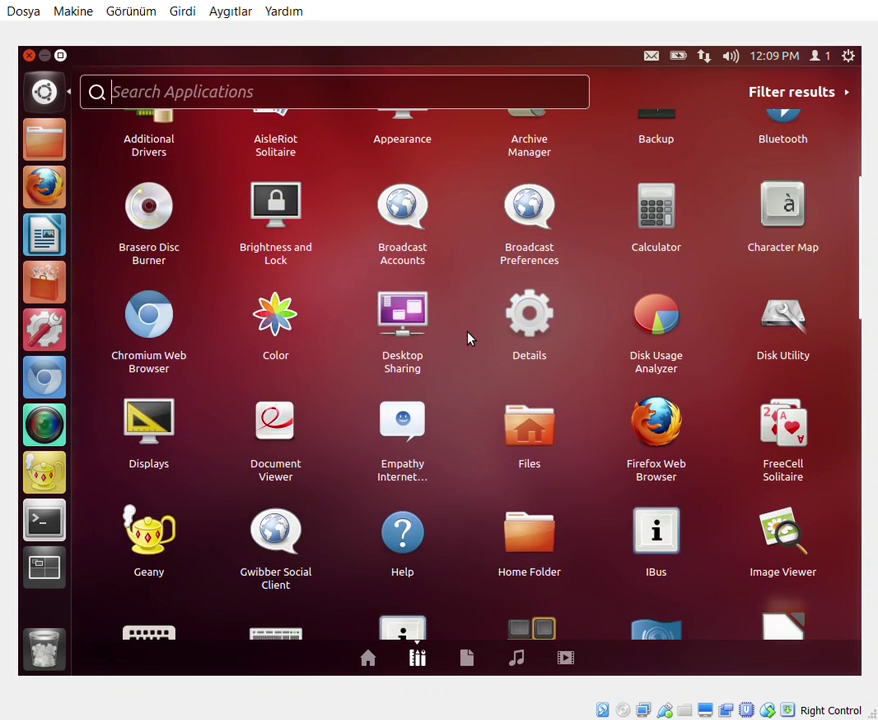
scroll(468, 337, down, 1)
scroll(451, 275, down, 1)
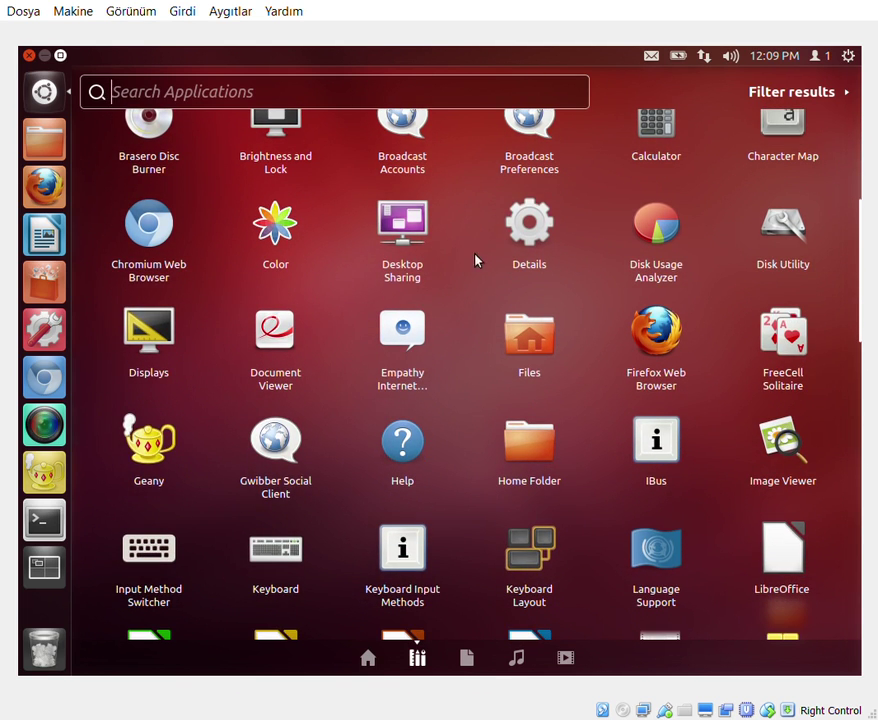
scroll(470, 394, down, 1)
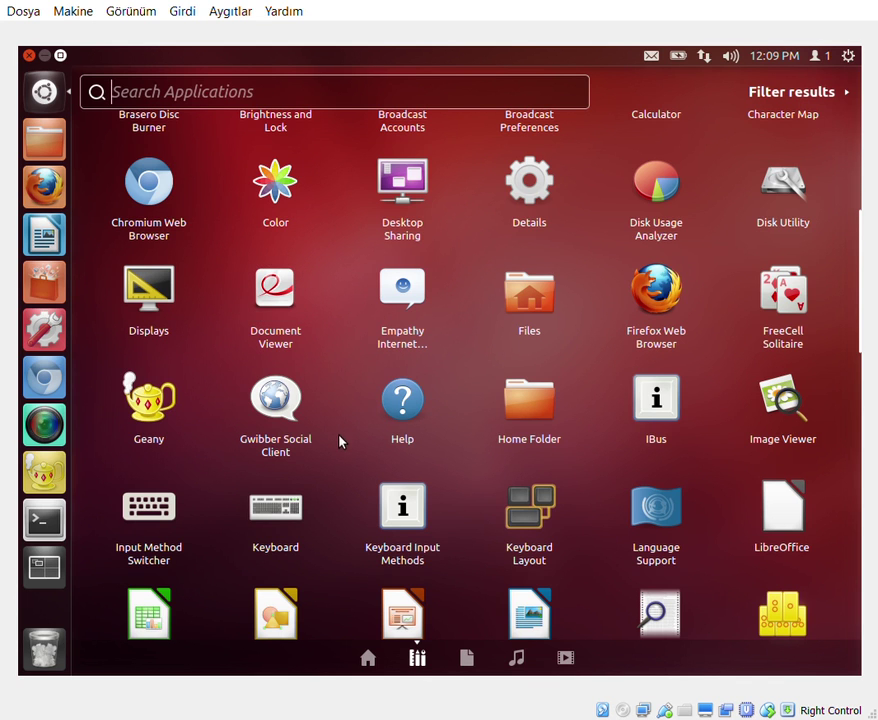
scroll(340, 441, down, 2)
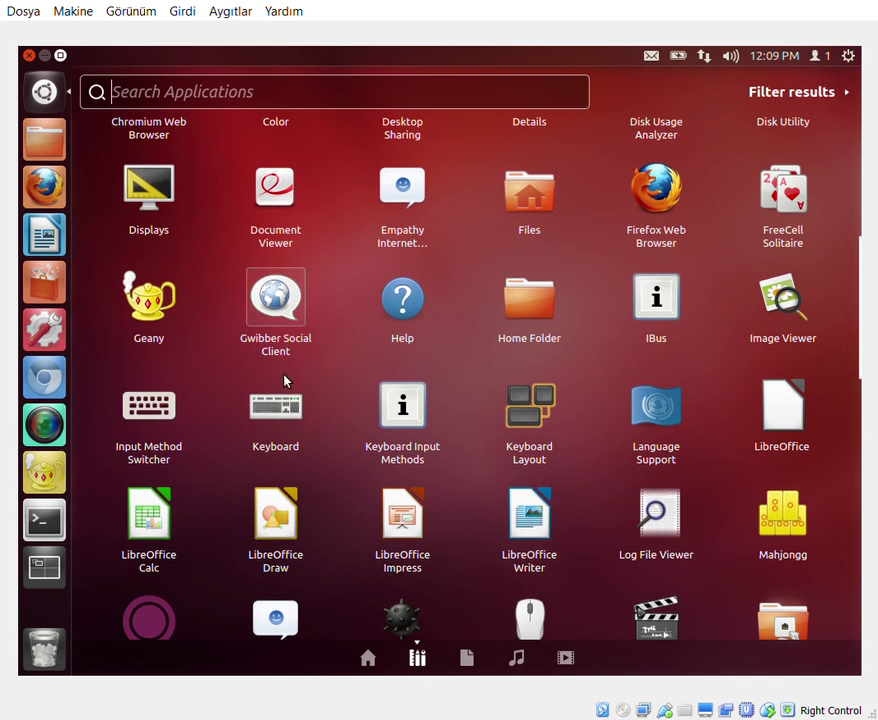
scroll(355, 390, down, 1)
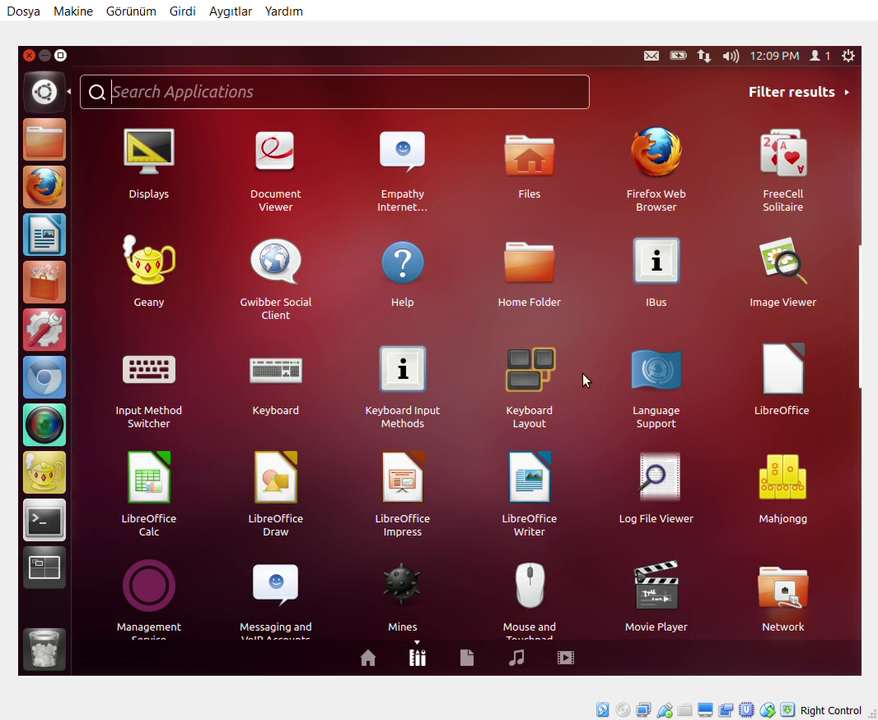
drag(572, 435, 535, 390)
scroll(610, 430, down, 2)
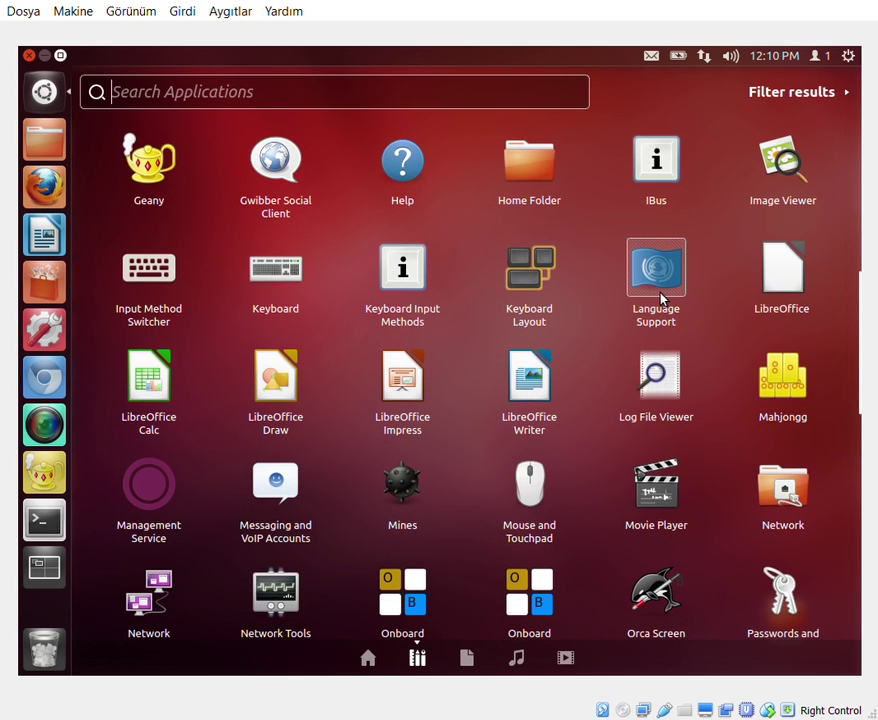
scroll(600, 443, down, 2)
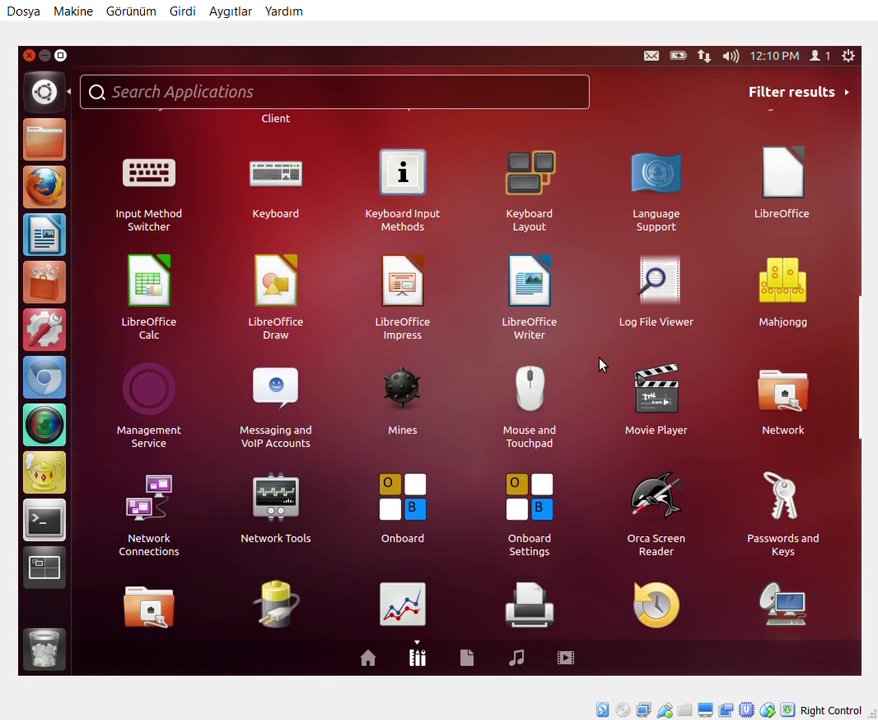
scroll(570, 430, down, 2)
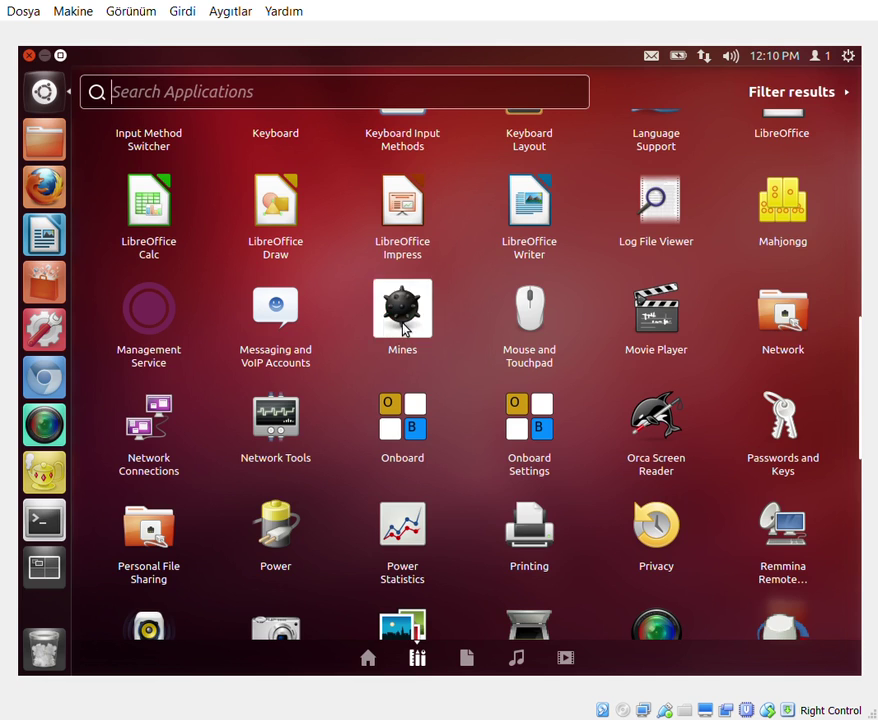
click(404, 330)
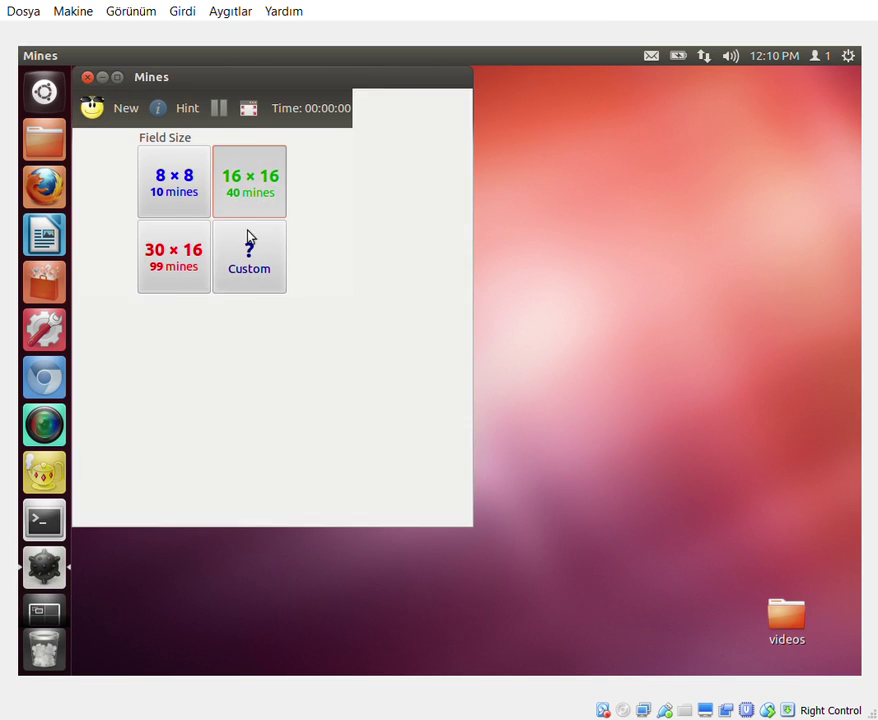
- Start a 16 × 16 Mines game with 40 mines, uncover a couple of squares and close the game
click(249, 185)
click(282, 362)
click(309, 216)
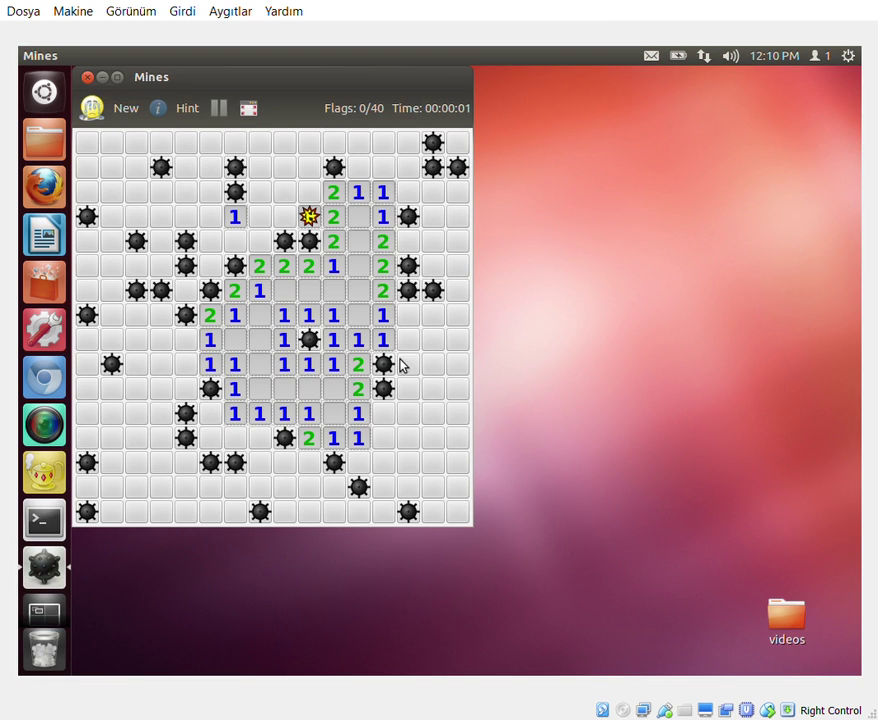
click(88, 78)
- Launch Startup Disk Creator from the Dash's full list of installed applications
click(44, 91)
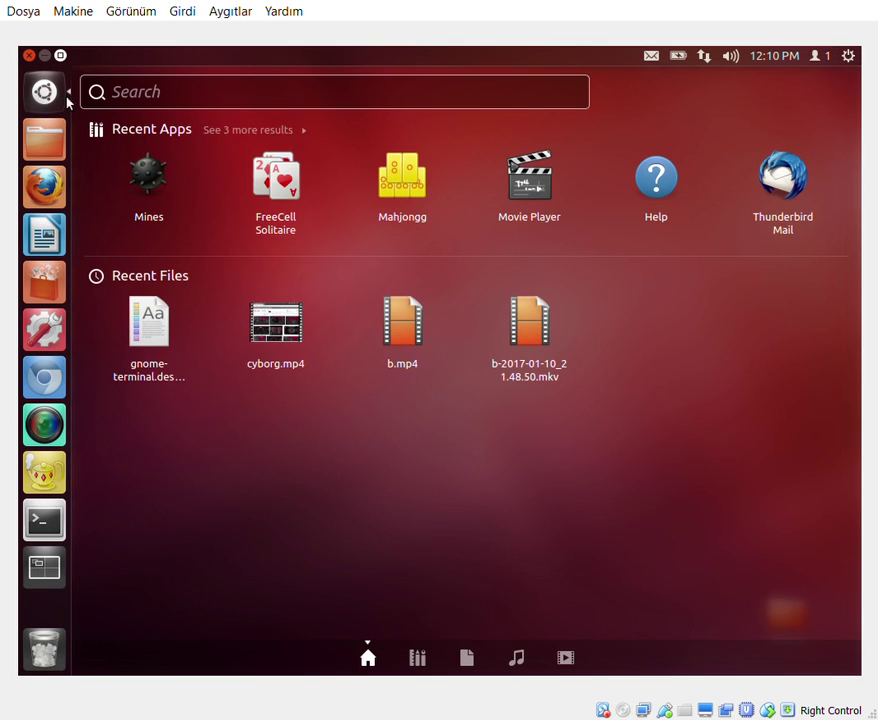
click(417, 657)
click(283, 276)
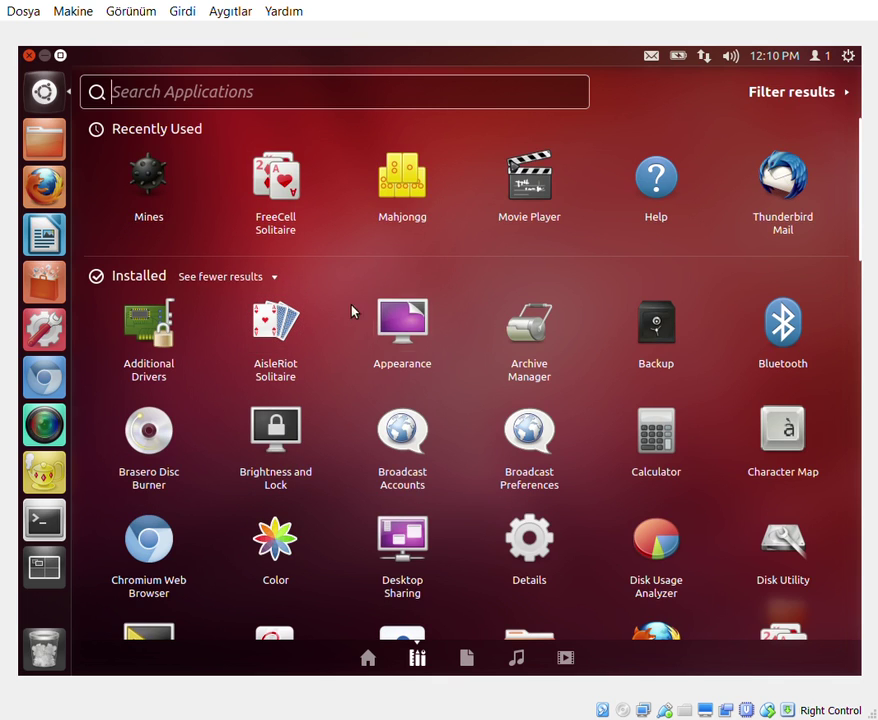
scroll(615, 604, down, 5)
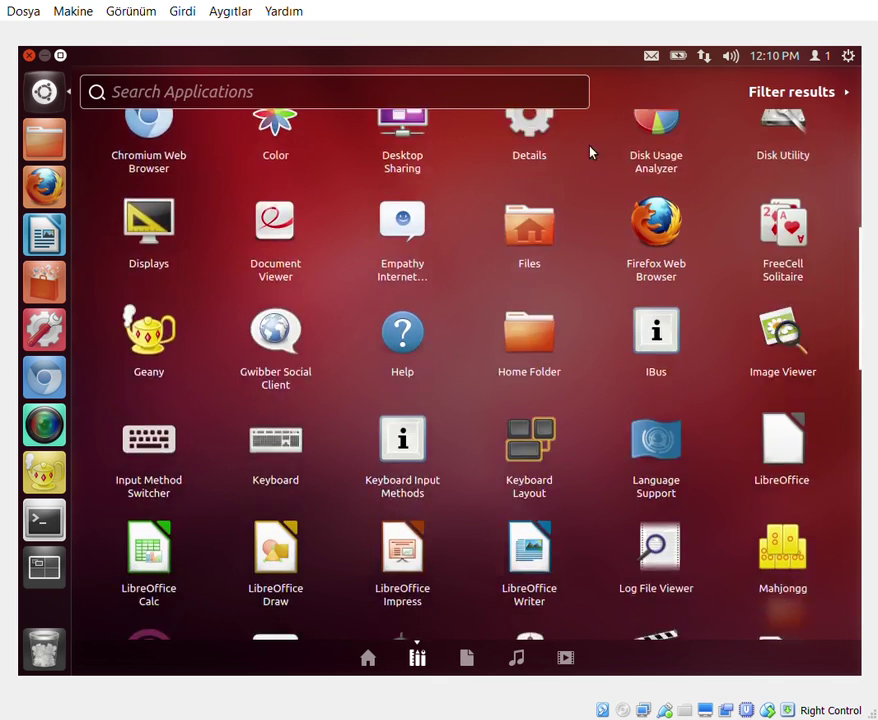
scroll(600, 490, down, 2)
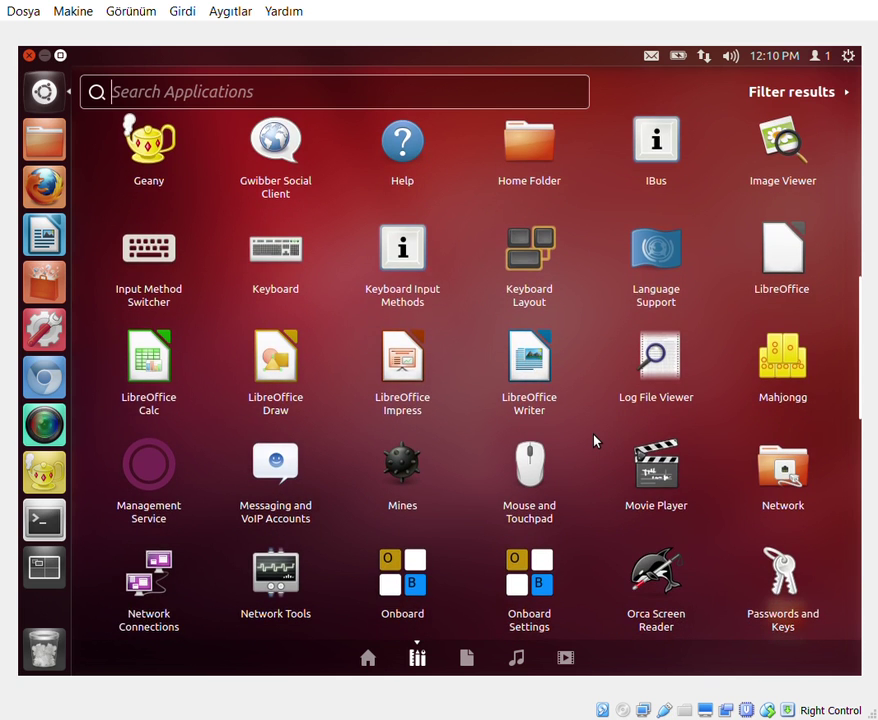
scroll(580, 390, down, 2)
scroll(563, 334, down, 1)
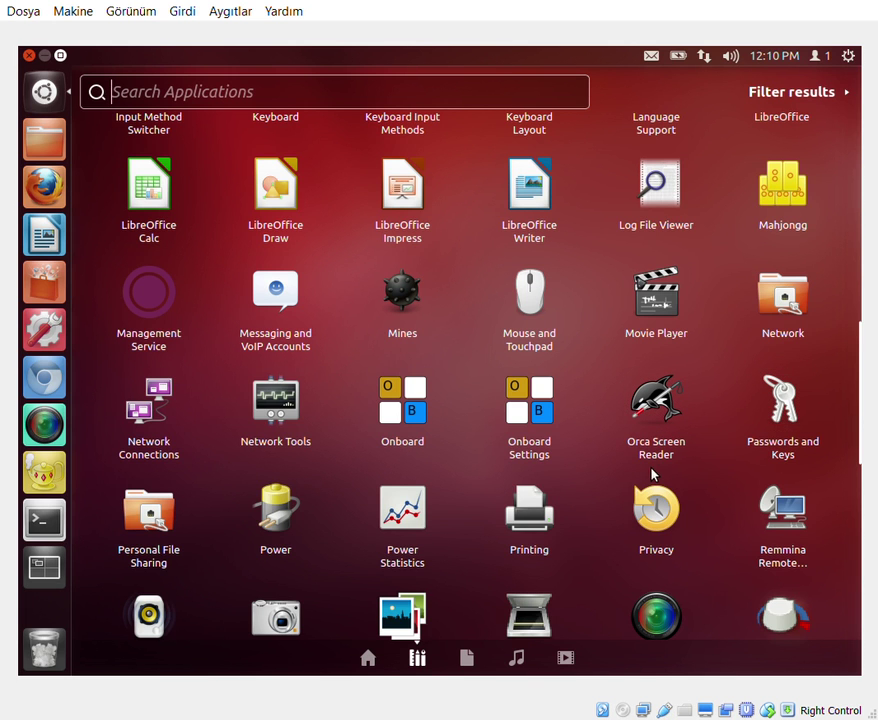
scroll(581, 570, down, 3)
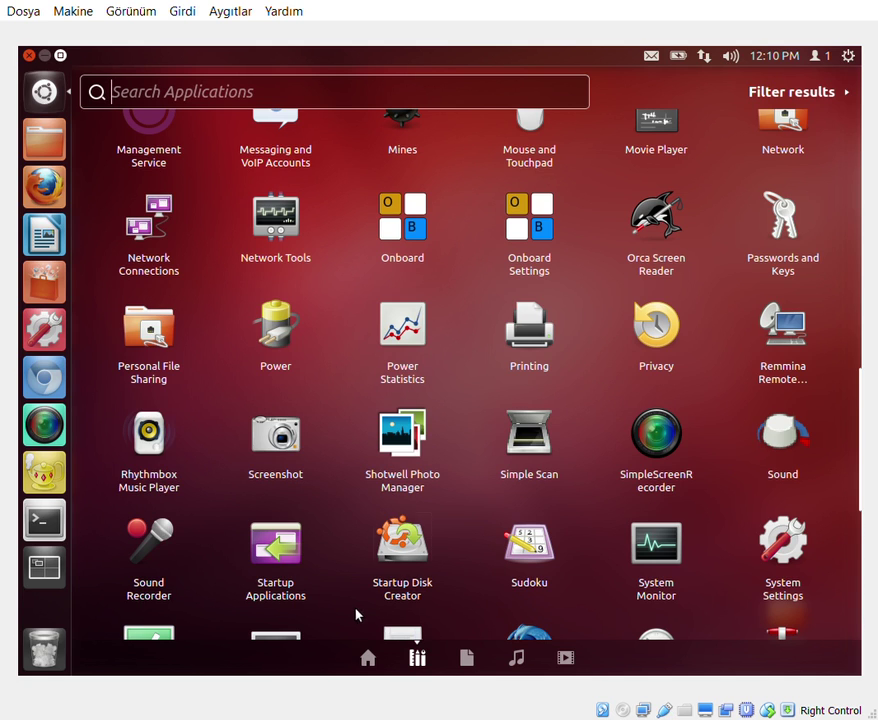
click(413, 557)
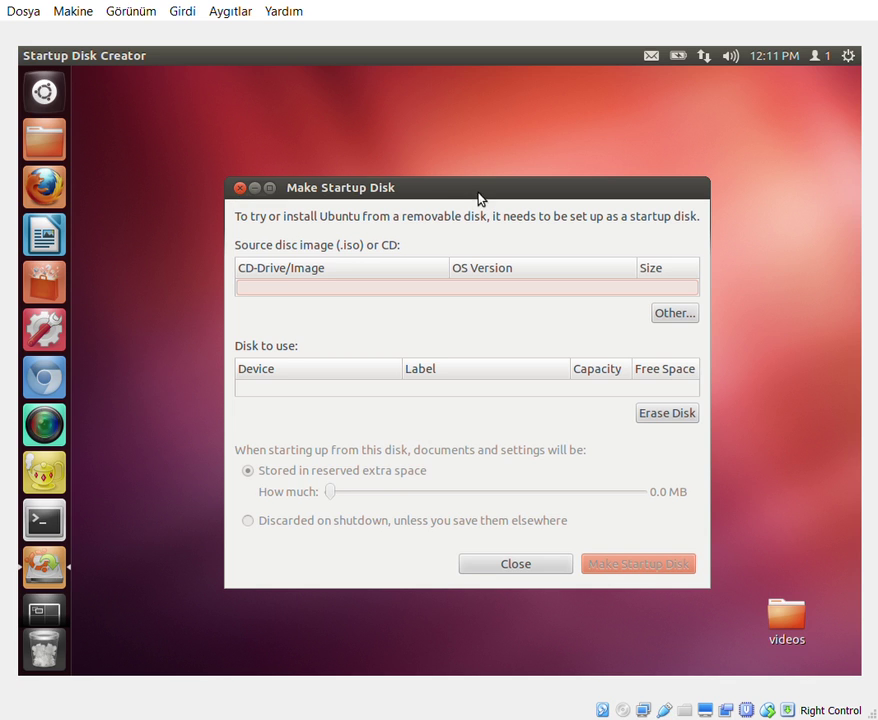
- Move the Make Startup Disk window slightly up and to the left on the desktop, and close it
click(449, 163)
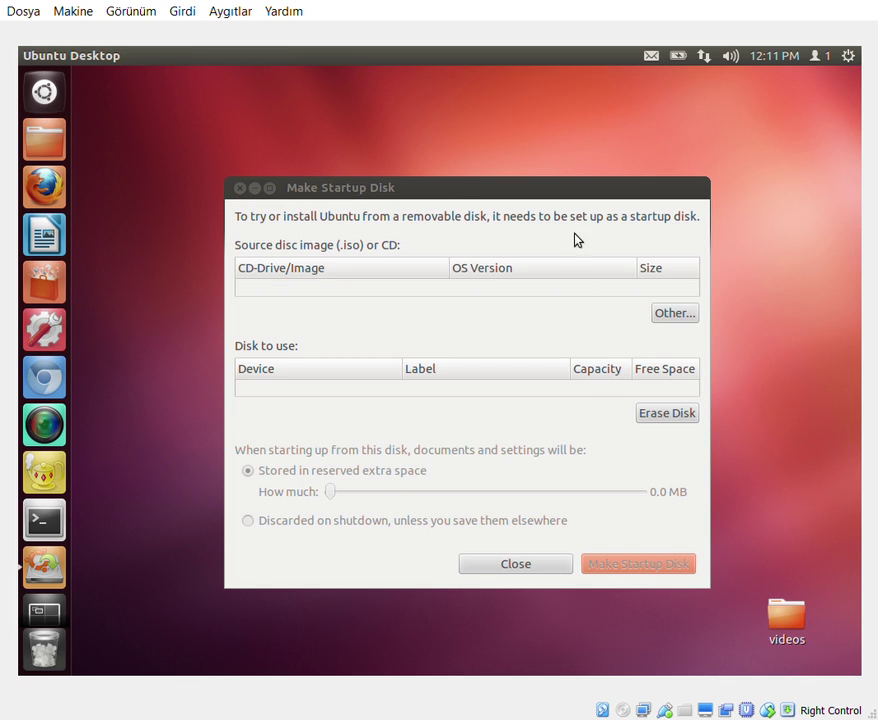
drag(498, 199, 434, 189)
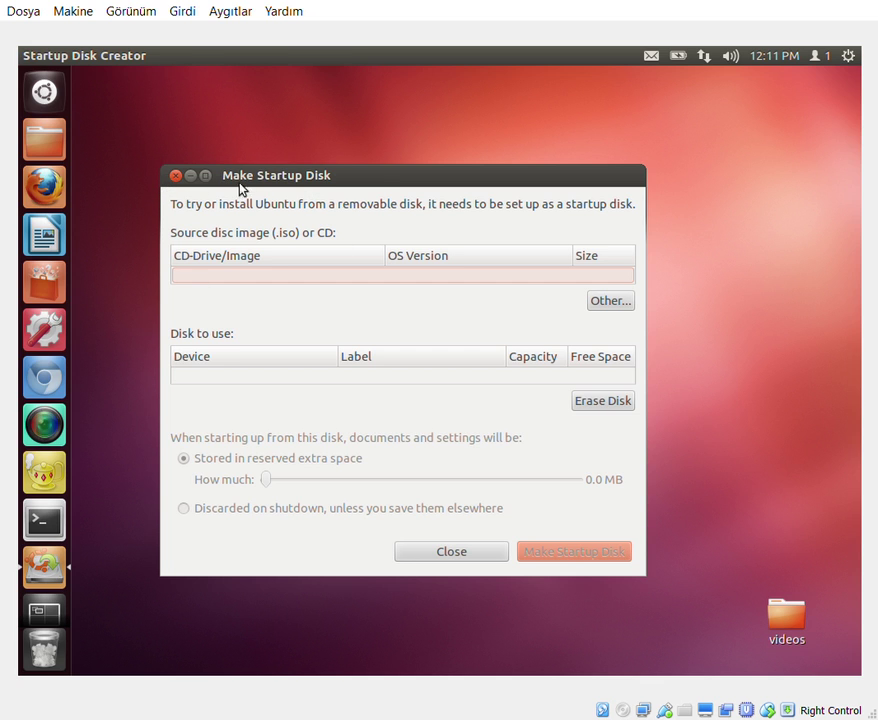
click(176, 176)
- Launch LibreOffice Writer from the Dash's full list of installed applications and close its blank document window
click(42, 93)
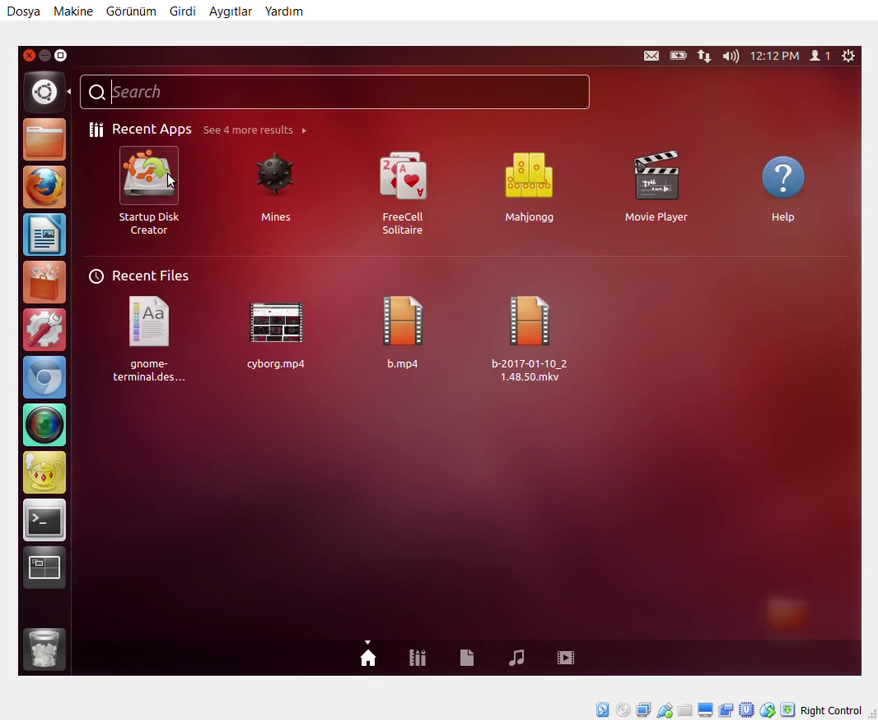
click(418, 658)
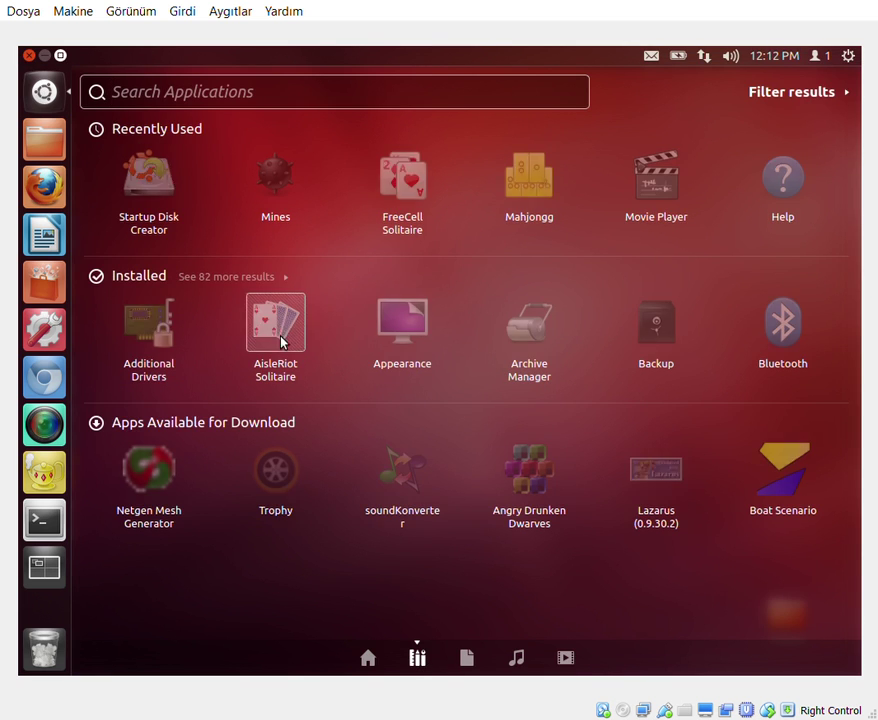
click(289, 277)
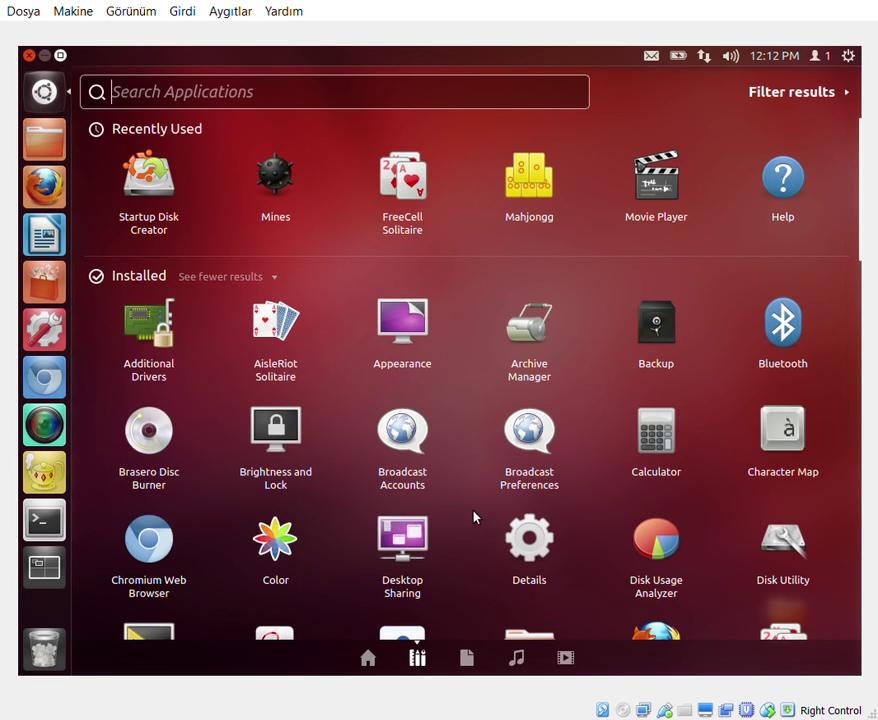
scroll(488, 402, down, 5)
scroll(496, 470, down, 5)
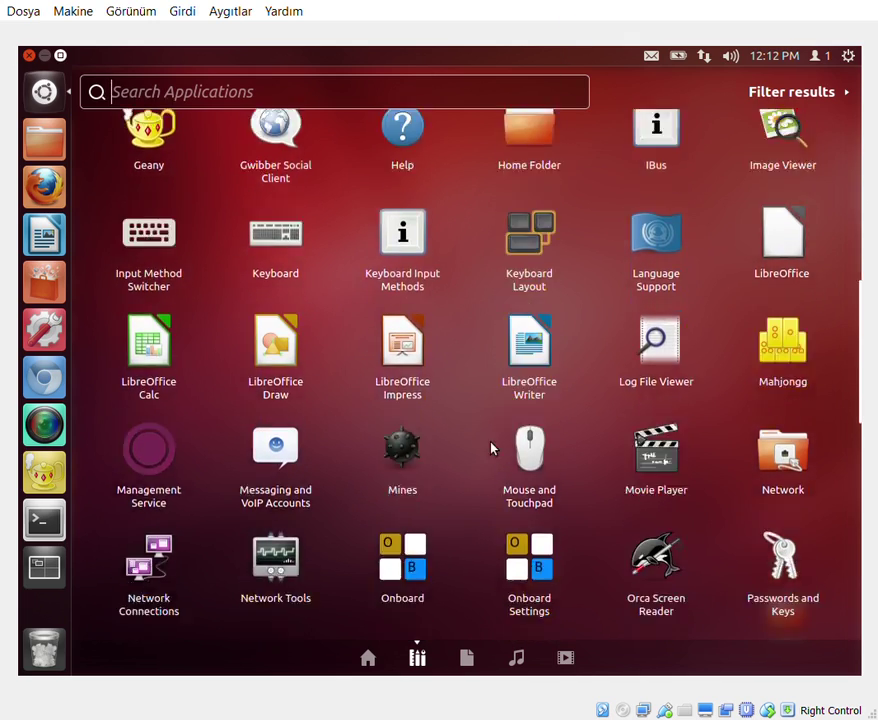
scroll(513, 256, up, 3)
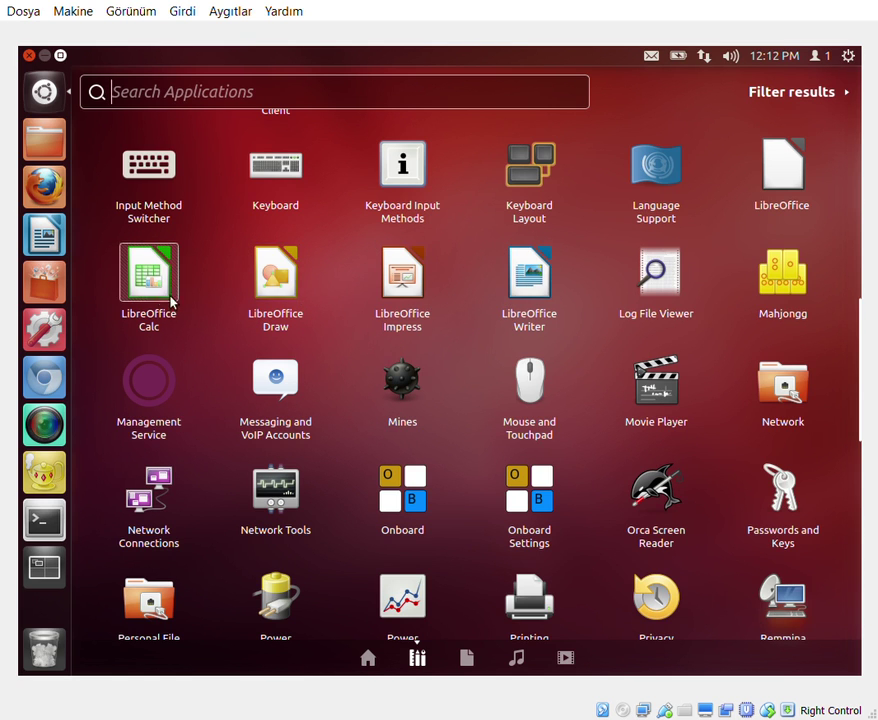
click(531, 277)
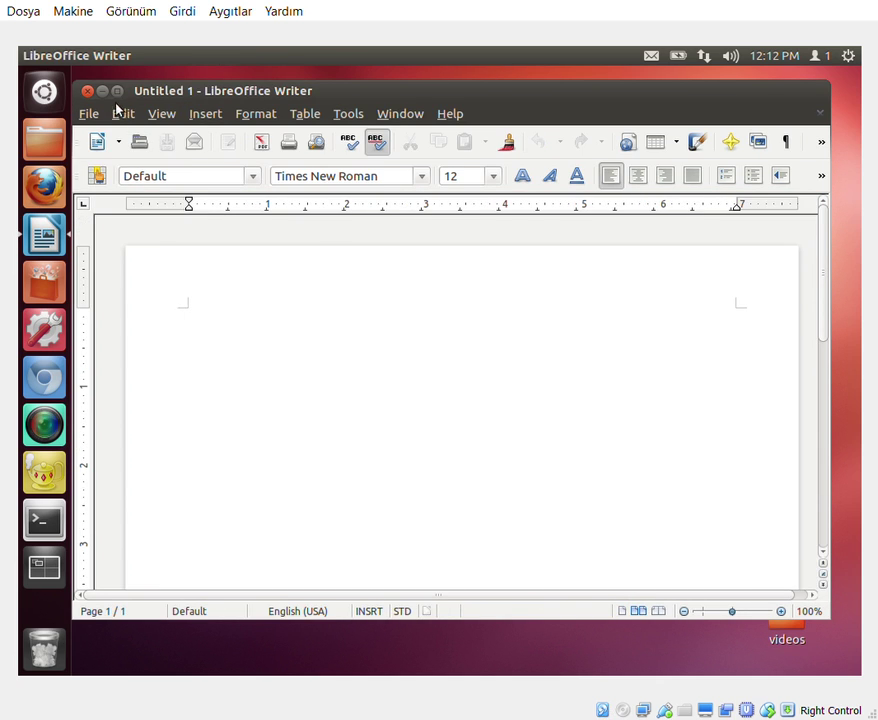
click(88, 92)
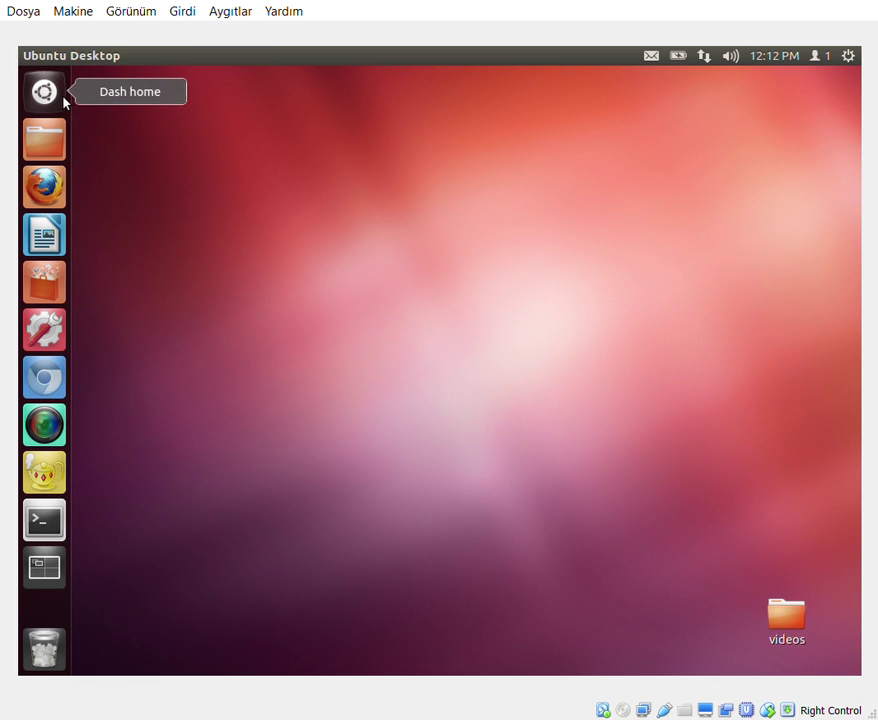
- Launch Transmission BitTorrent Client from the Dash's full list of installed applications and accept its file-sharing notice
click(60, 95)
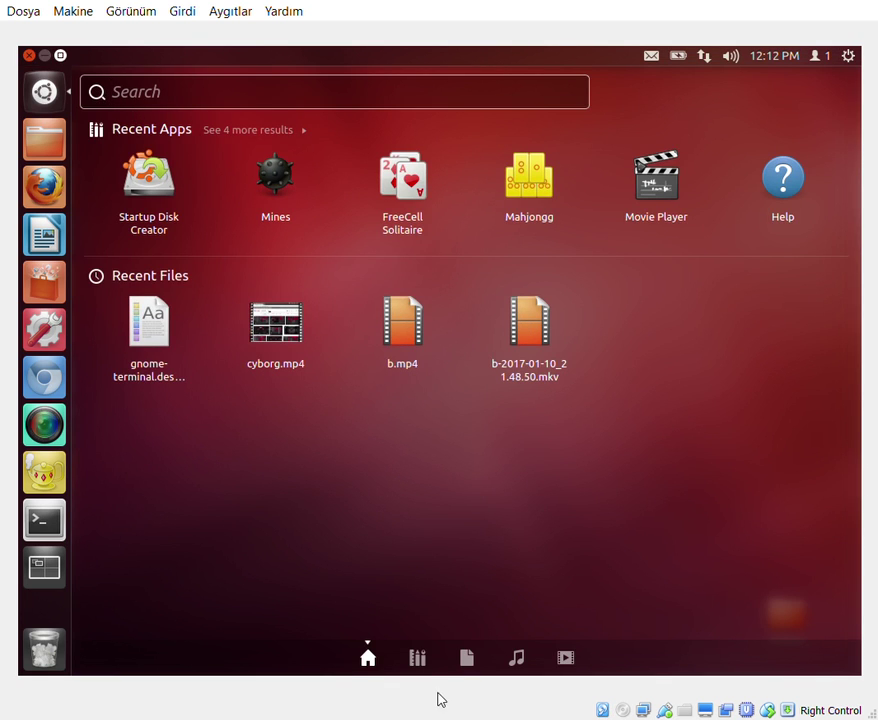
click(419, 664)
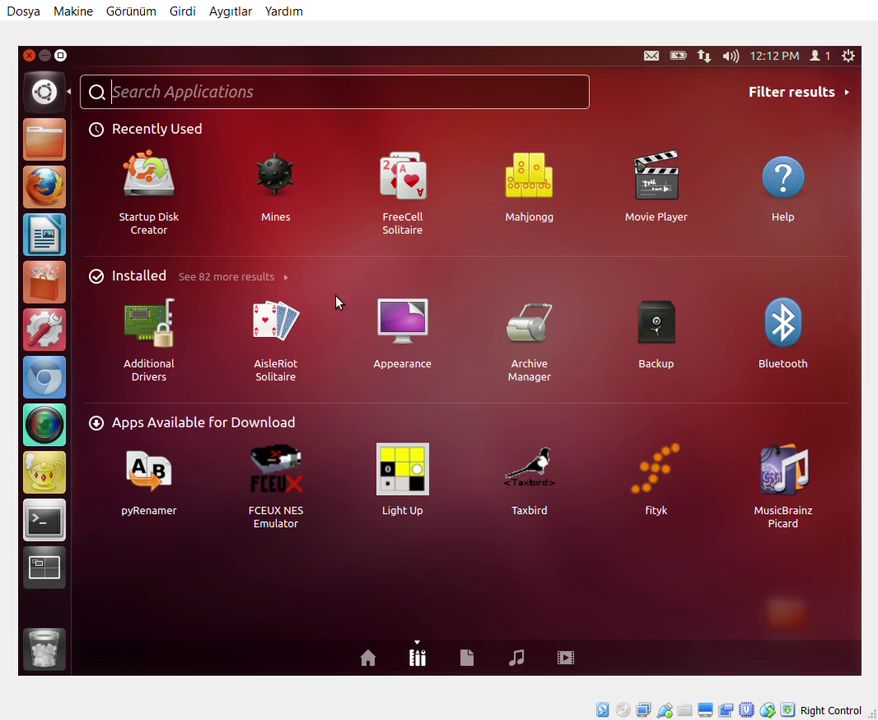
click(290, 284)
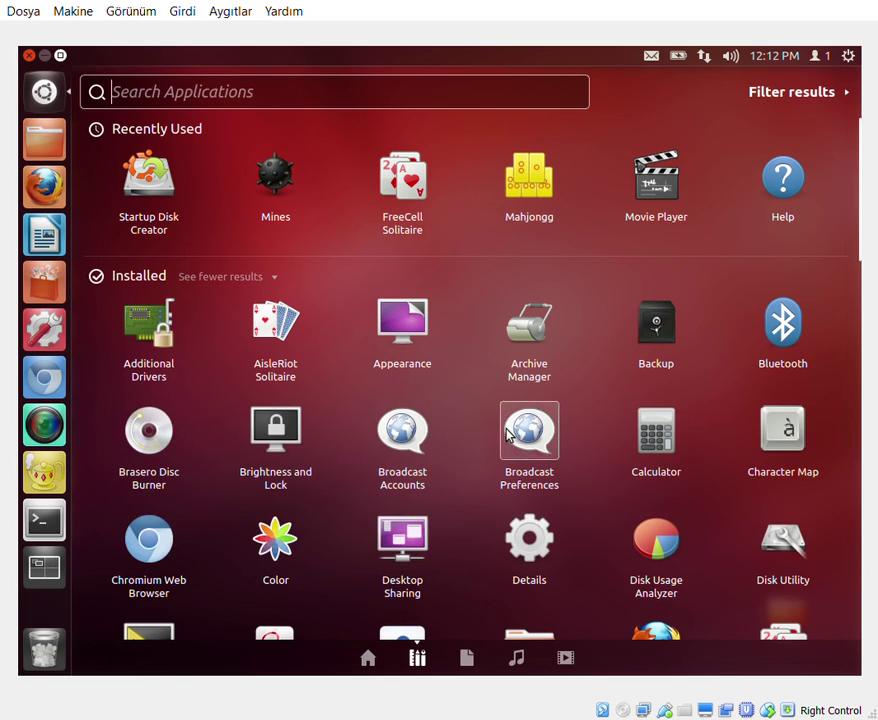
scroll(464, 537, down, 10)
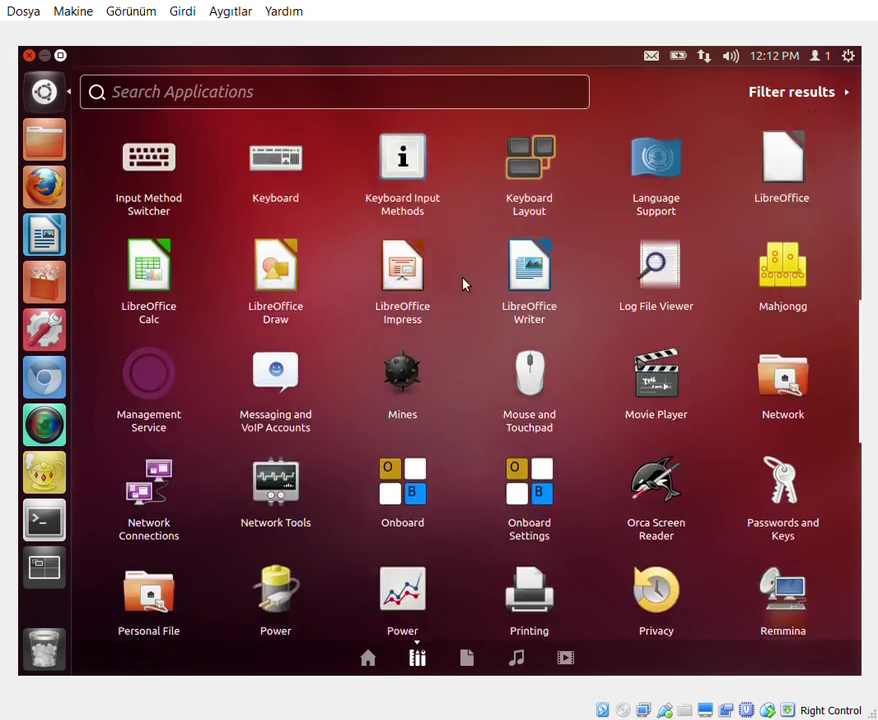
scroll(463, 421, down, 6)
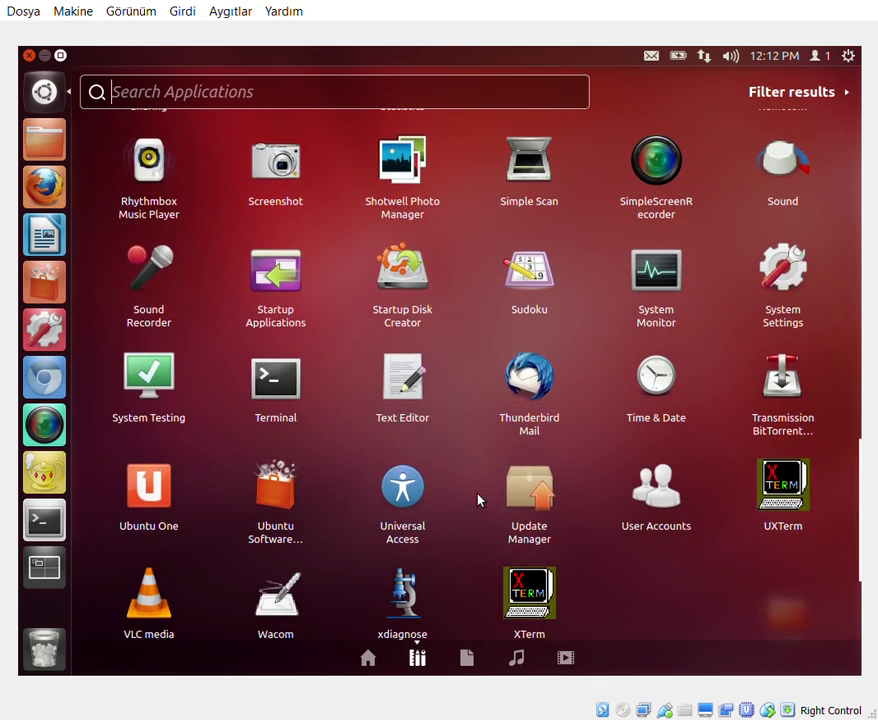
scroll(488, 508, down, 2)
scroll(486, 300, down, 1)
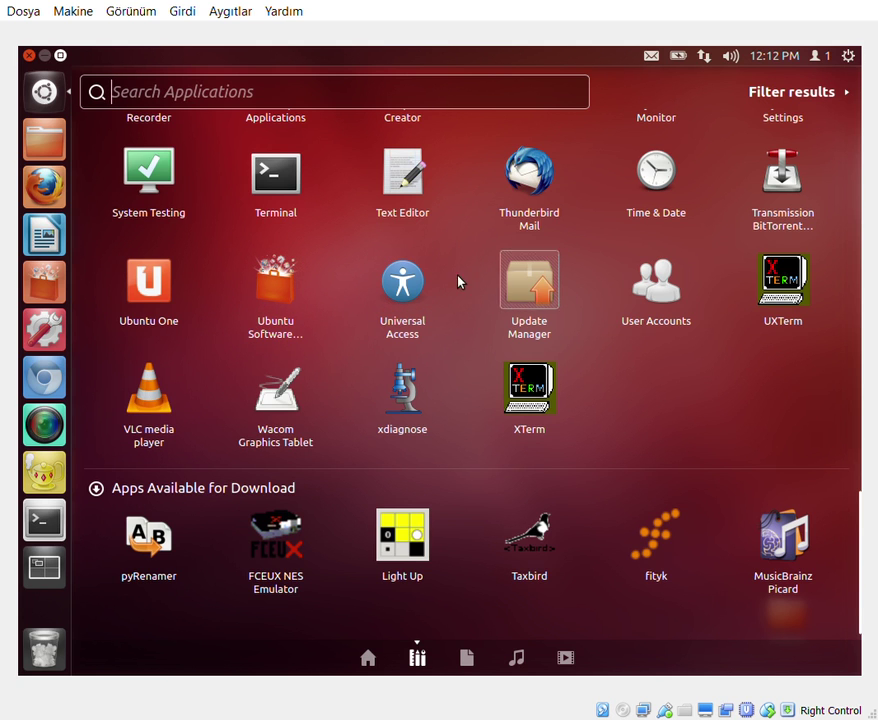
scroll(475, 370, up, 1)
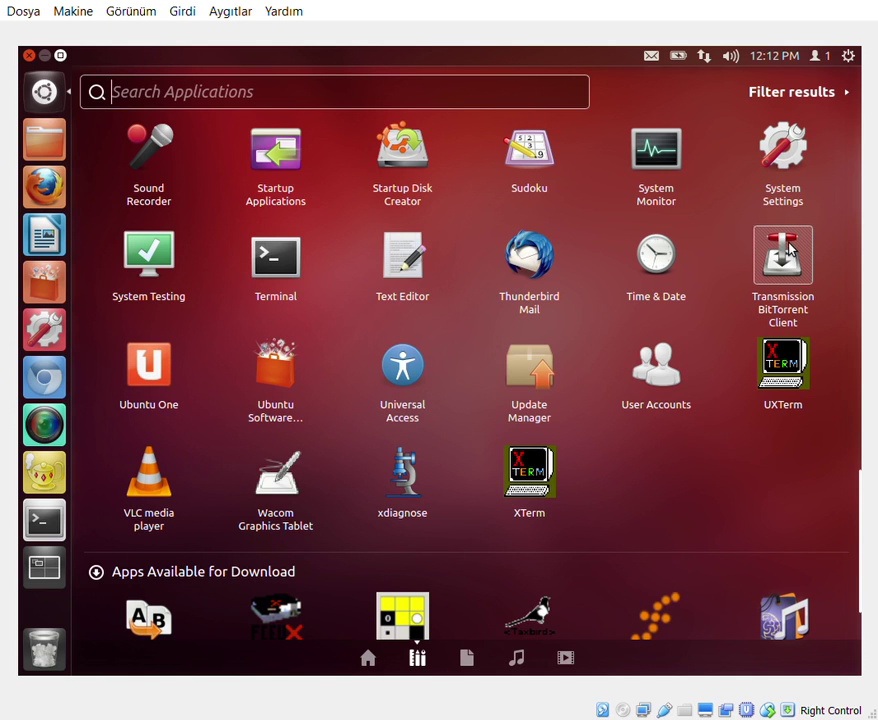
click(789, 251)
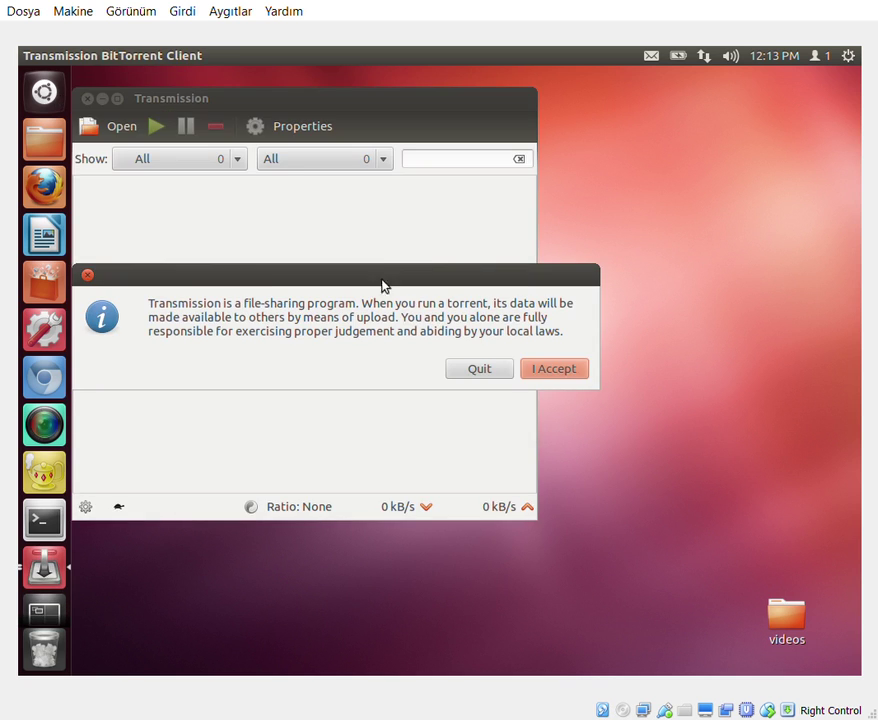
click(562, 372)
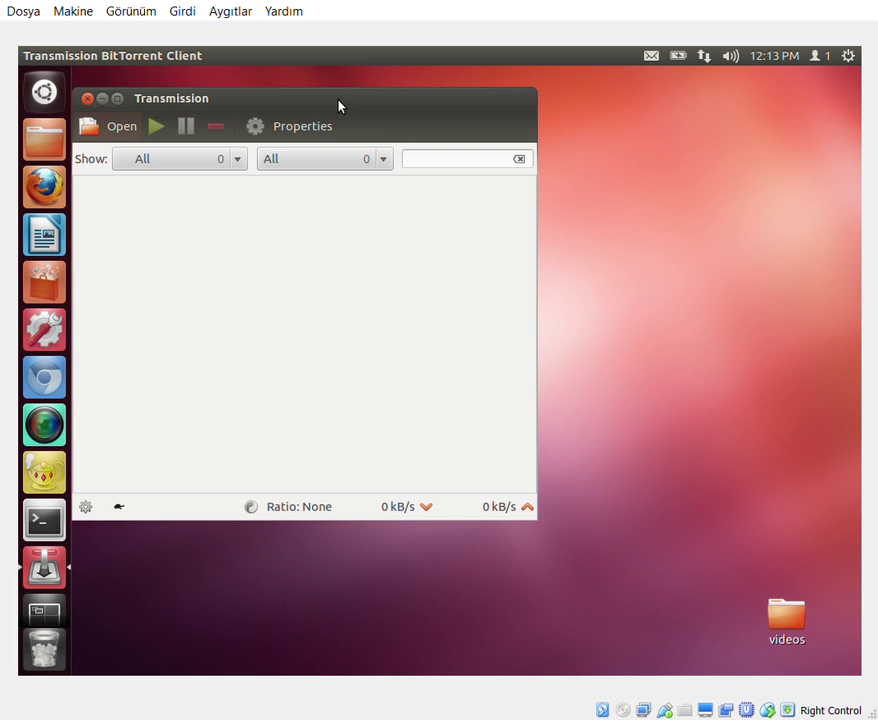
- Move the Transmission window right and slightly down, select Downloads in its torrent file chooser, and close both without opening a torrent
drag(338, 105, 593, 144)
click(340, 166)
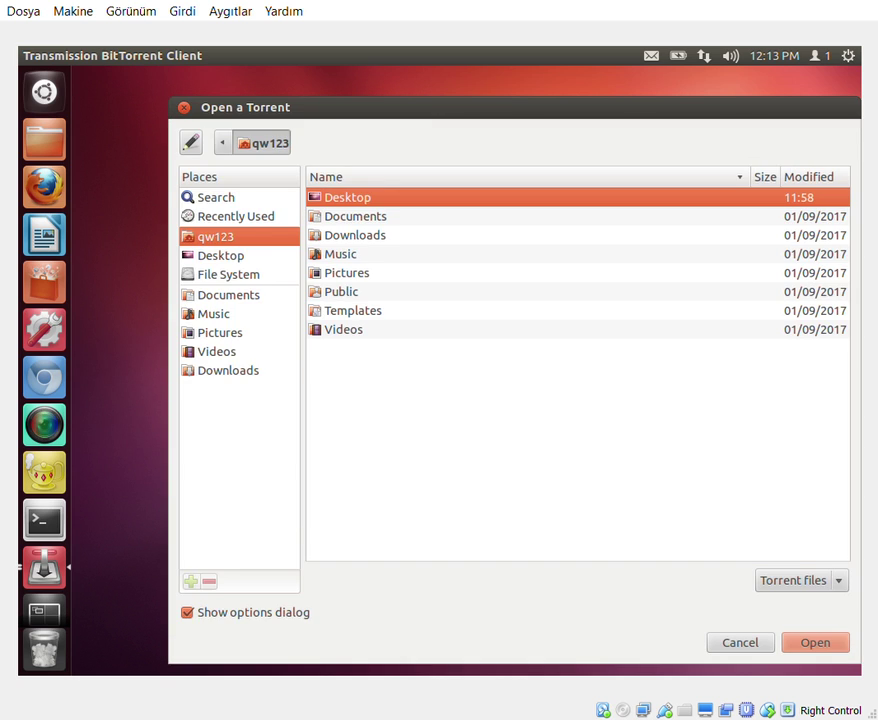
click(374, 237)
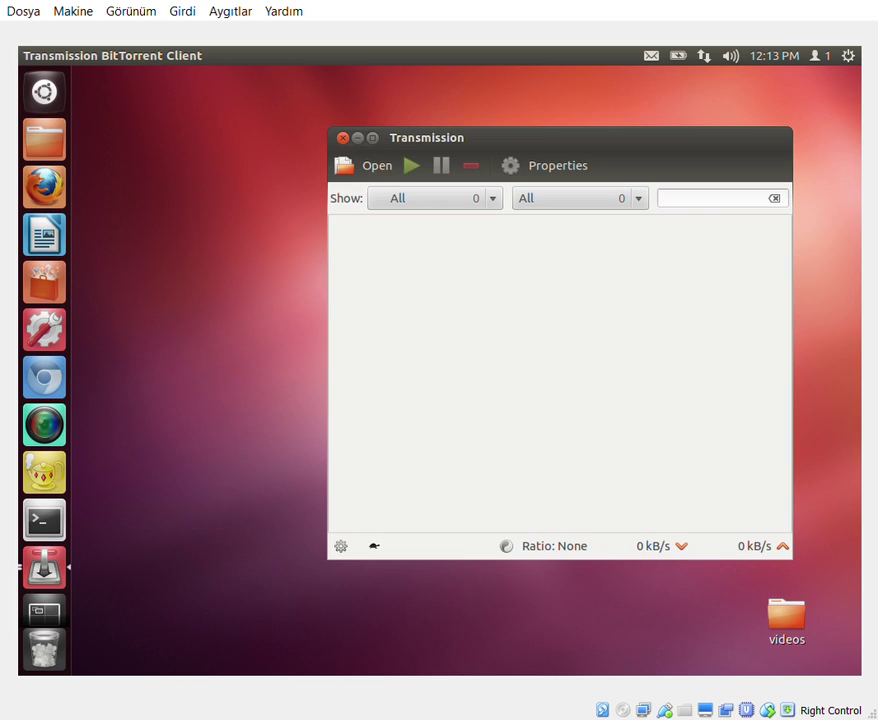
click(183, 107)
click(343, 138)
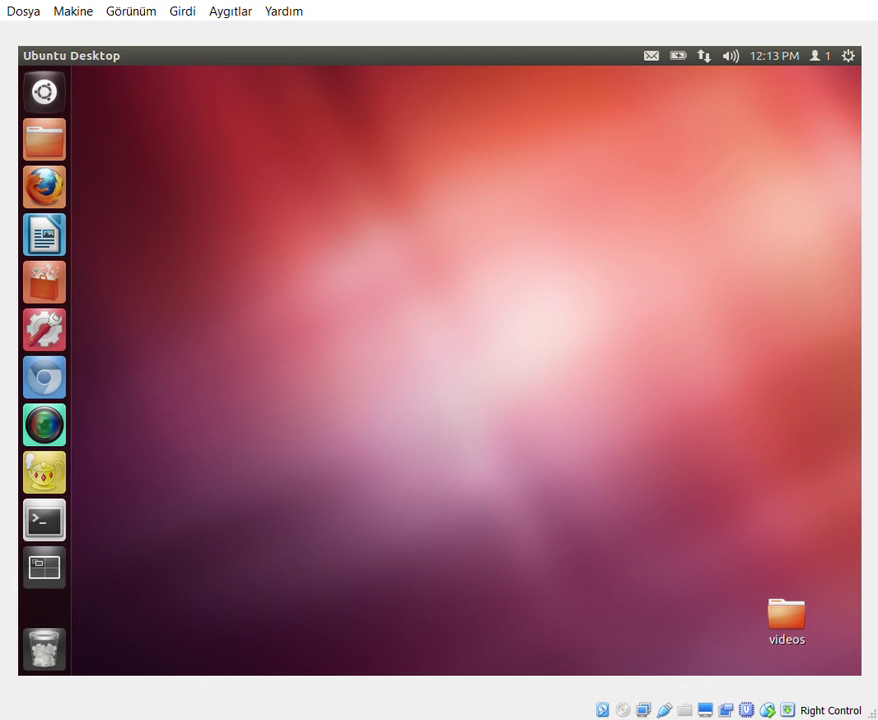